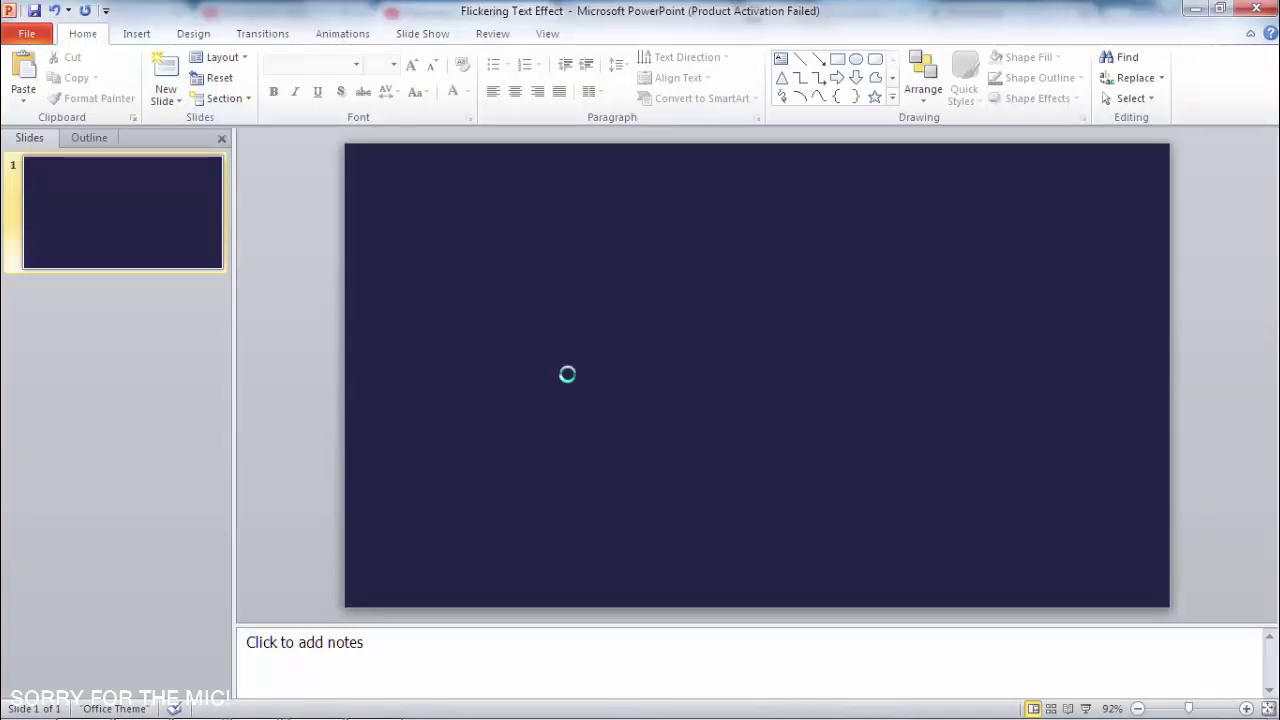
# - Insert an empty text box near the upper-left of the navy slide
pyautogui.rightClick(529, 344)
pyautogui.rightClick(477, 246)
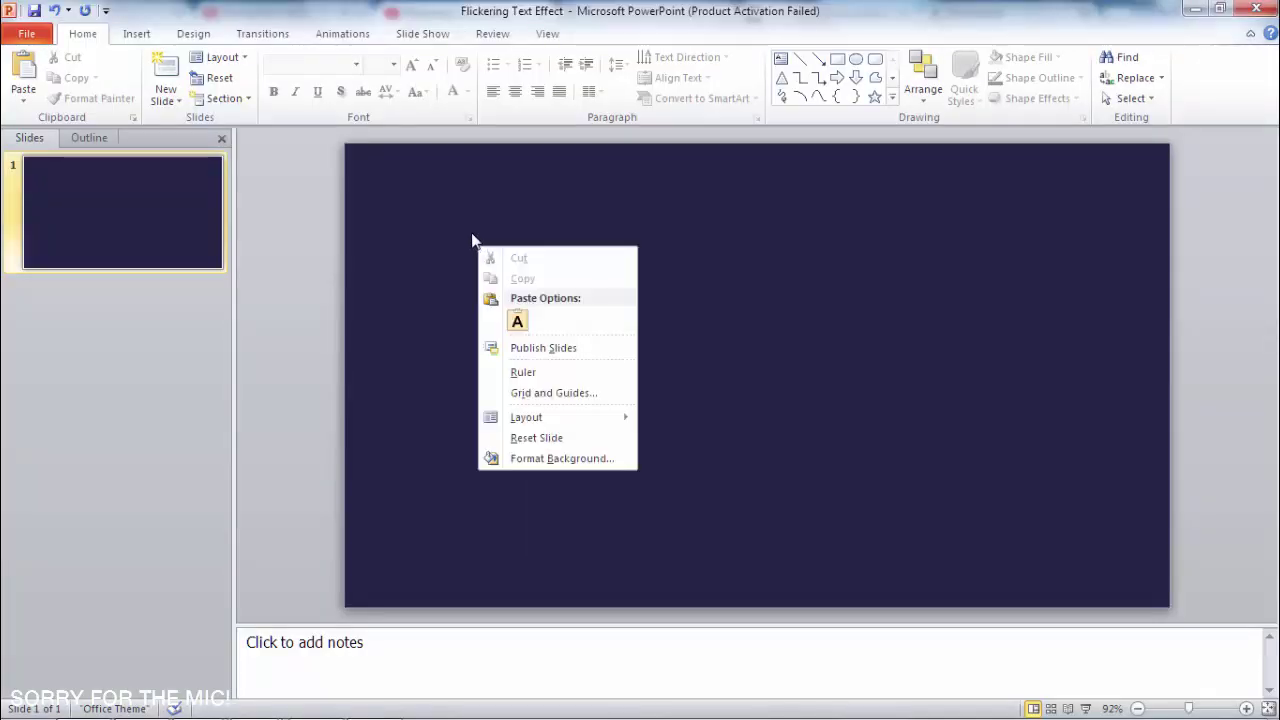
pyautogui.press('Escape')
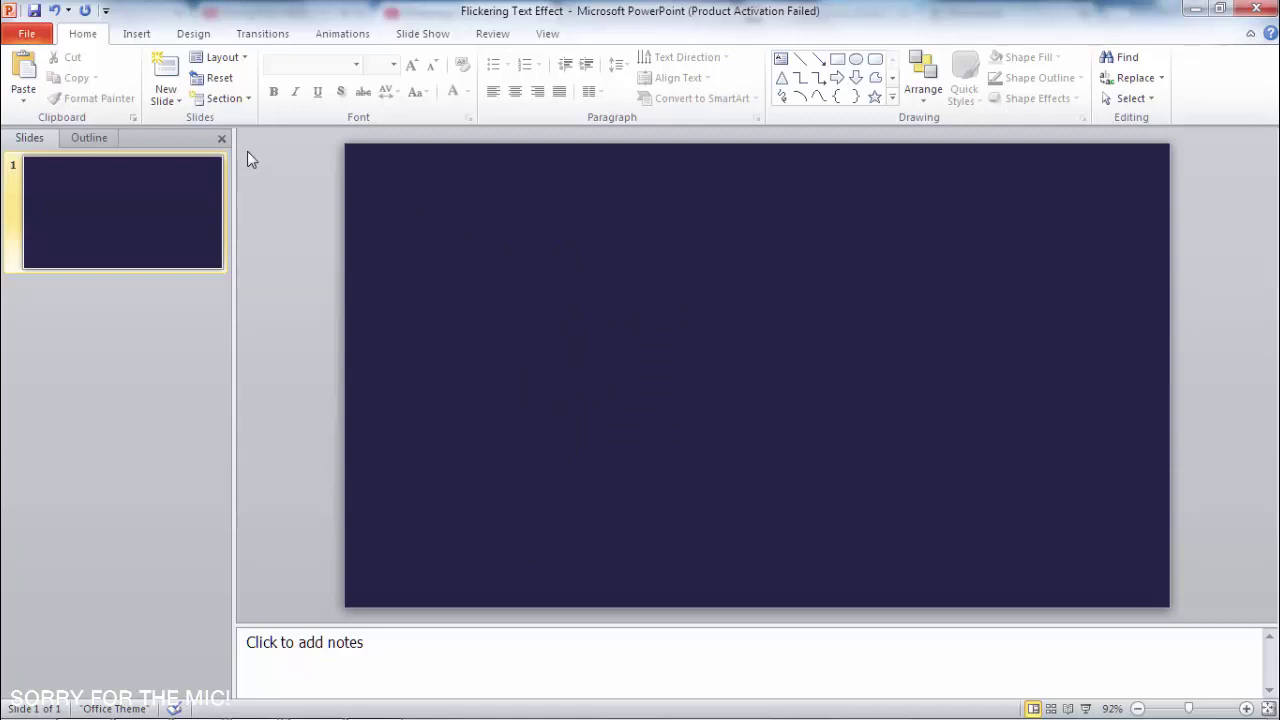
pyautogui.click(137, 34)
pyautogui.click(490, 80)
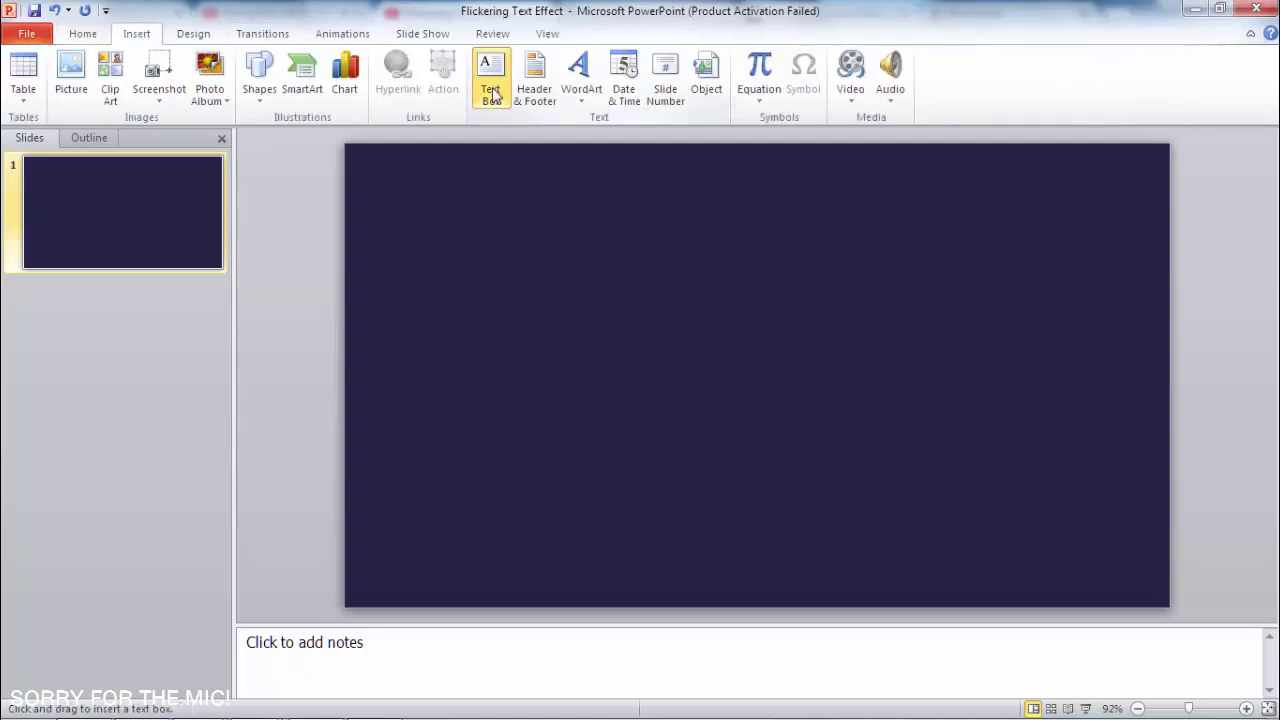
pyautogui.click(397, 205)
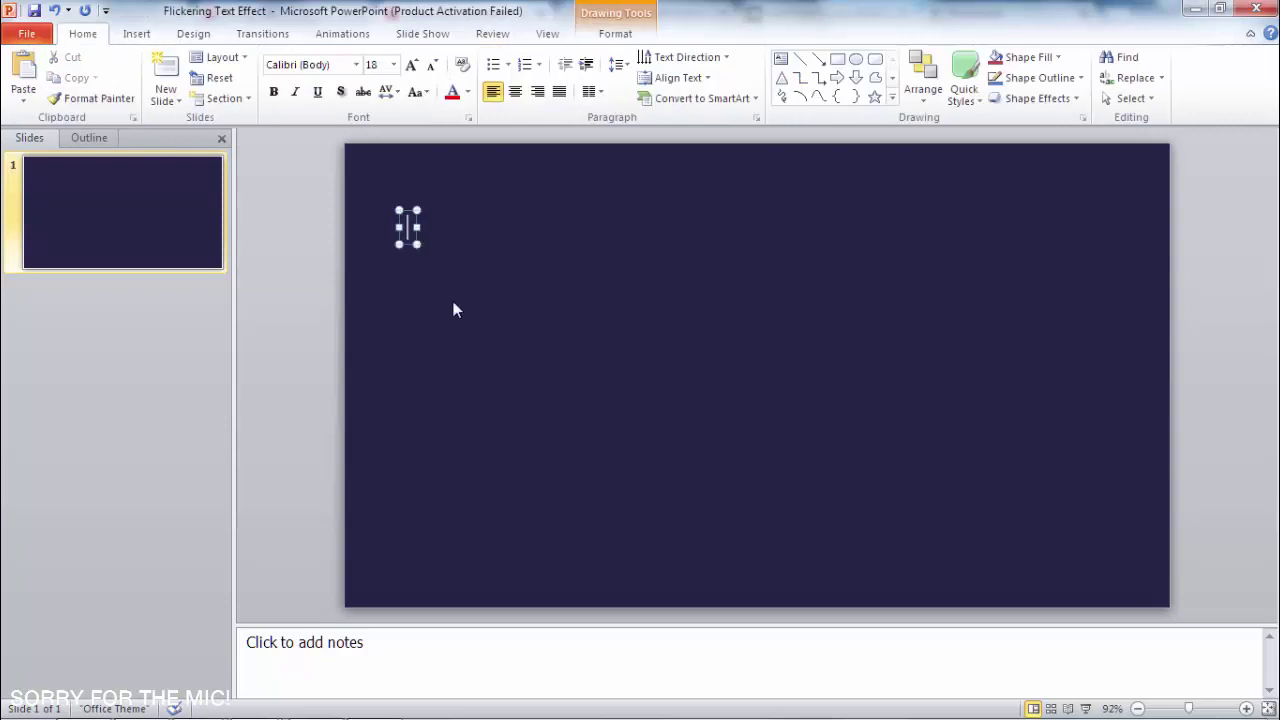
# - Set the text box font to Homestead One
pyautogui.click(335, 68)
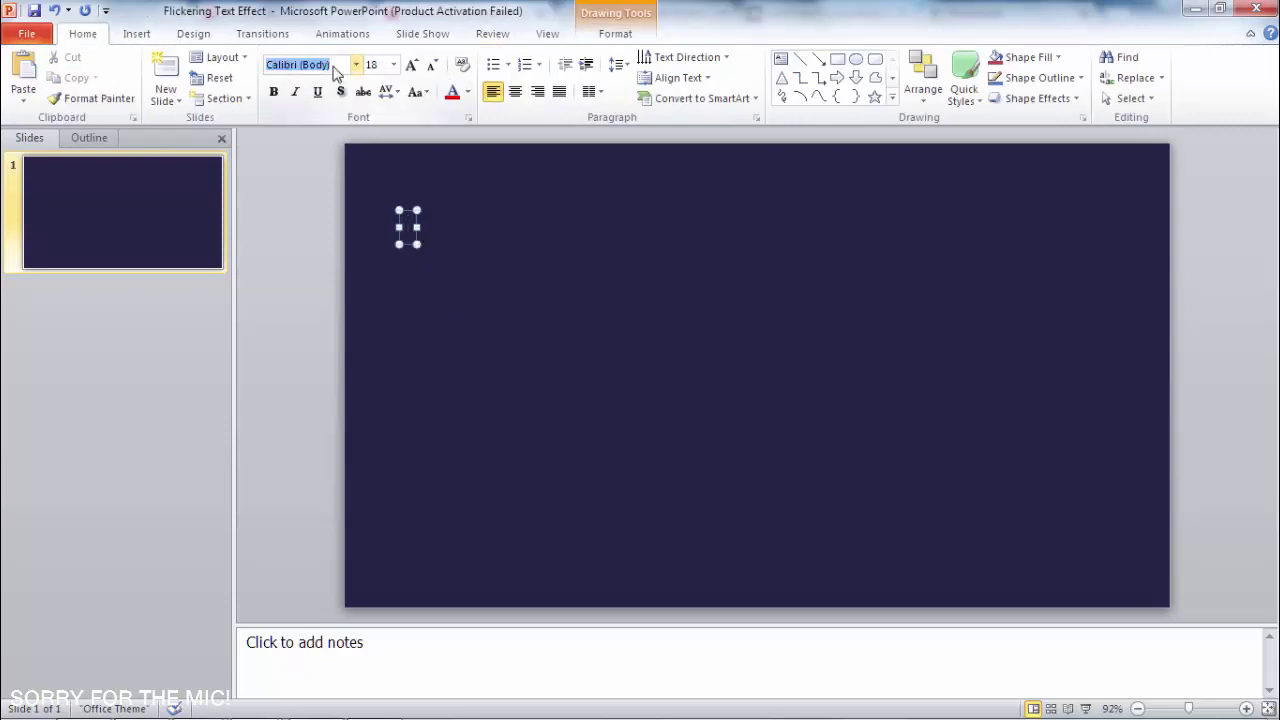
pyautogui.write('Homestead Displ')
pyautogui.click(356, 65)
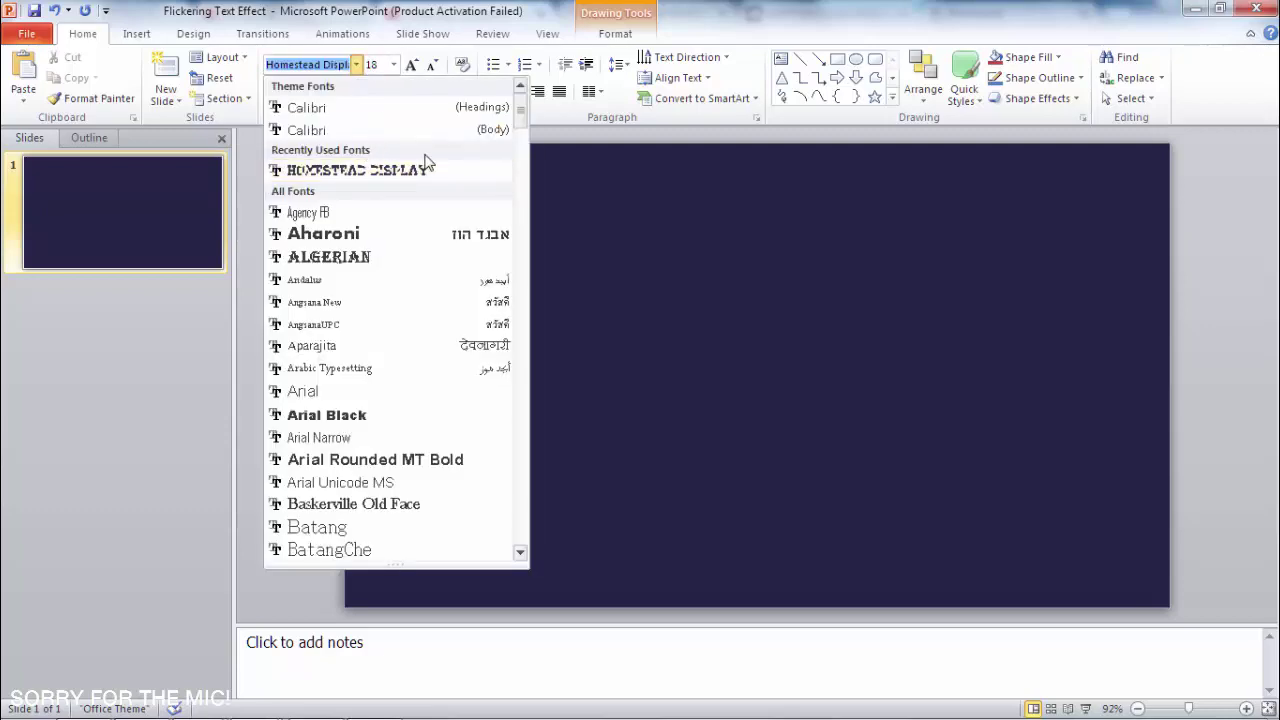
pyautogui.moveTo(523, 120); pyautogui.dragTo(527, 312)
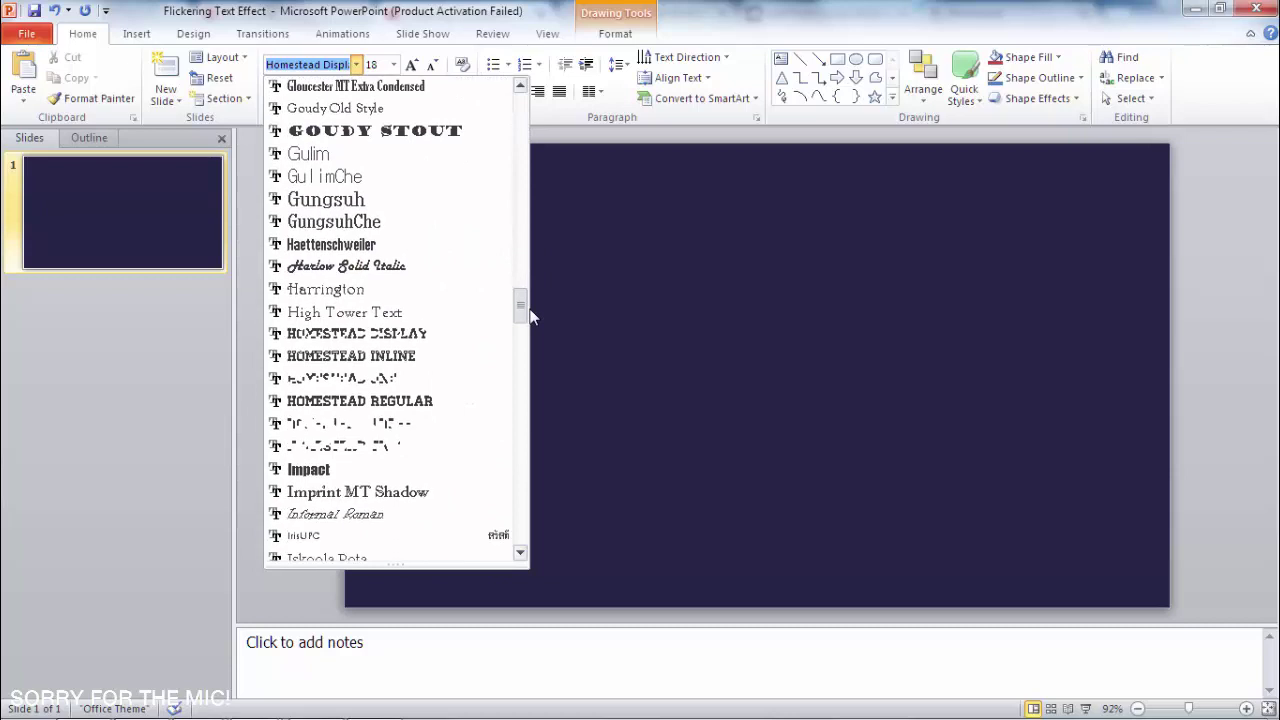
pyautogui.click(415, 380)
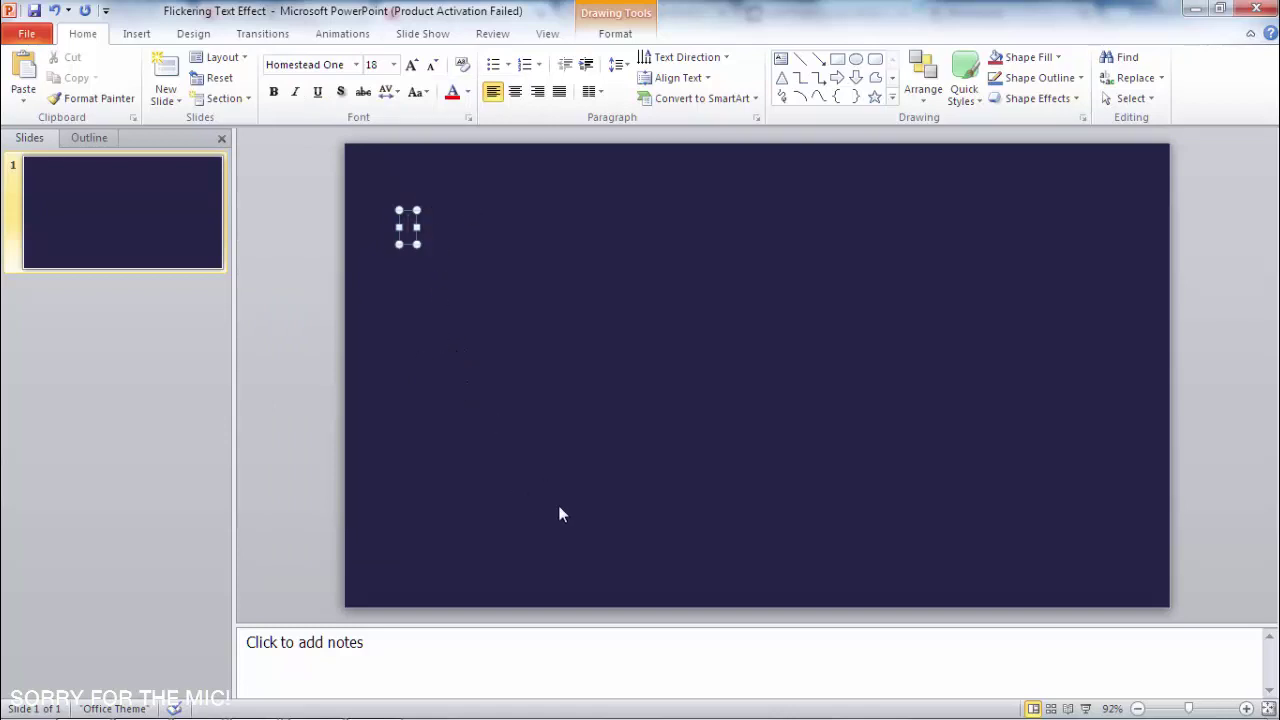
# - Type FLICKERING and make it 96 pt white text
pyautogui.write('FLICKERING')
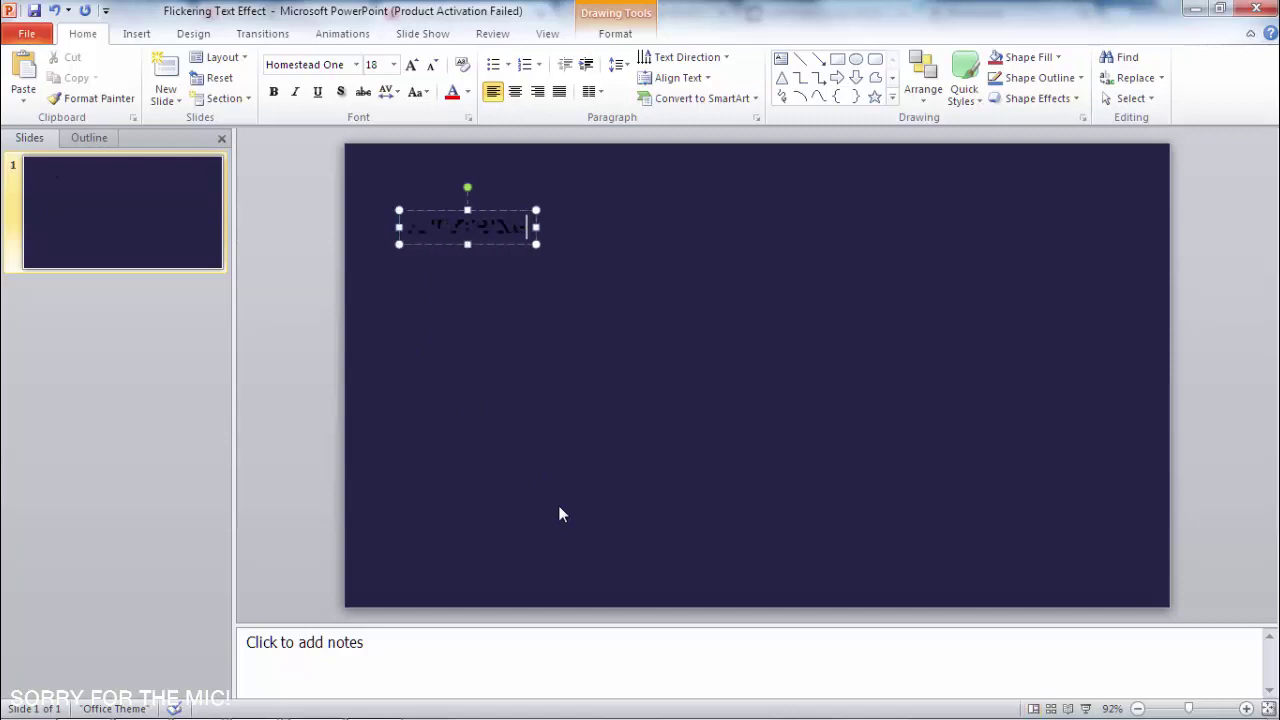
pyautogui.hotkey('ctrl', 'a')
pyautogui.hotkey('ctrl', 'shift', '.')
pyautogui.hotkey('ctrl', 'shift', '.')
pyautogui.hotkey('ctrl', 'shift', '.')
pyautogui.hotkey('ctrl', 'shift', '.')
pyautogui.hotkey('ctrl', 'shift', '.')
pyautogui.hotkey('ctrl', 'shift', '.')
pyautogui.hotkey('ctrl', 'shift', '.')
pyautogui.hotkey('ctrl', 'shift', '.')
pyautogui.hotkey('ctrl', 'shift', '.')
pyautogui.hotkey('ctrl', 'shift', '.')
pyautogui.hotkey('ctrl', 'shift', '.')
pyautogui.hotkey('ctrl', 'shift', '.')
pyautogui.hotkey('ctrl', 'shift', '.')
pyautogui.hotkey('ctrl', 'shift', '.')
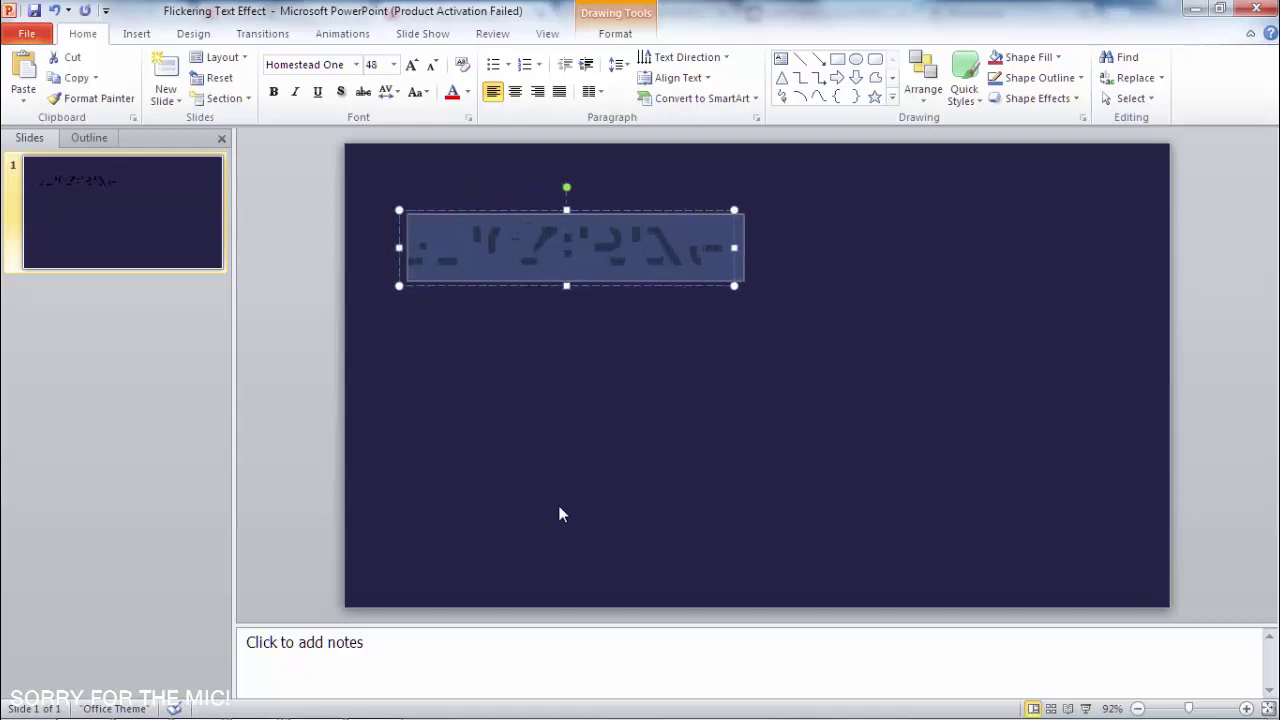
pyautogui.hotkey('ctrl', 'shift', '.')
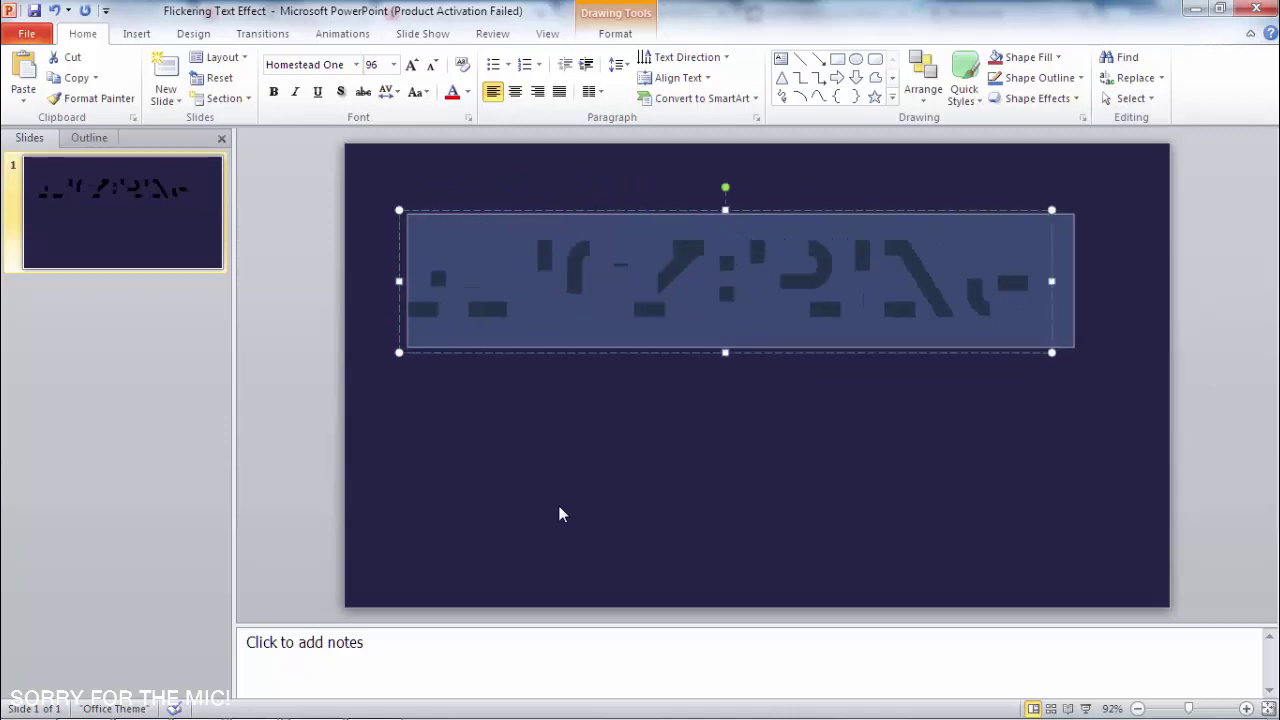
pyautogui.click(467, 91)
pyautogui.click(457, 129)
# - Centre the FLICKERING text box horizontally on the slide with Align Center
pyautogui.click(773, 188)
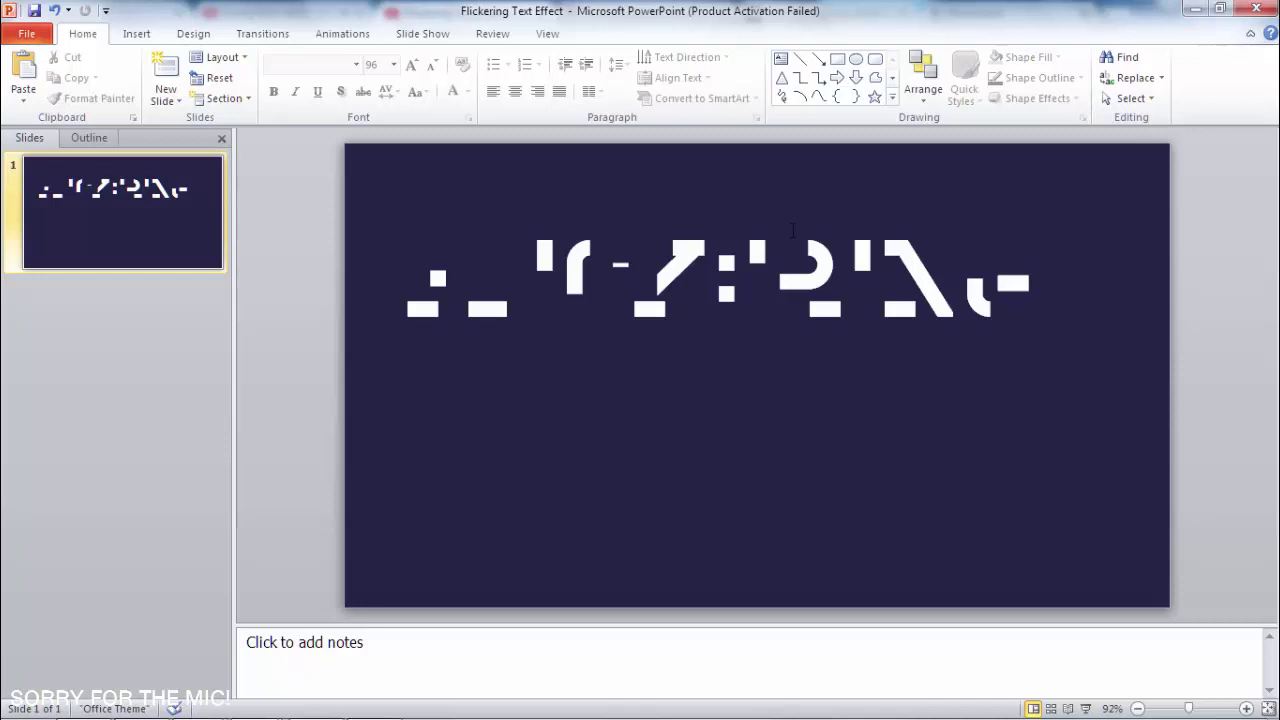
pyautogui.click(789, 244)
pyautogui.click(795, 211)
pyautogui.click(615, 33)
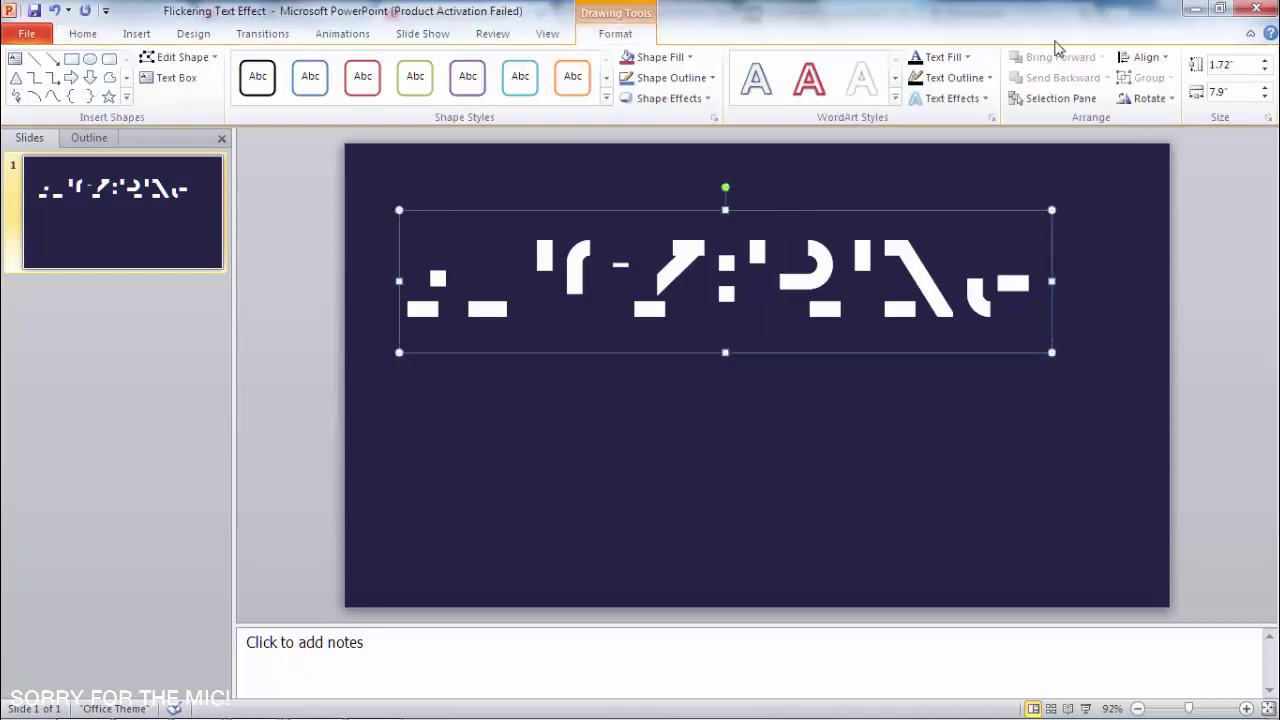
pyautogui.click(1143, 57)
pyautogui.click(1176, 100)
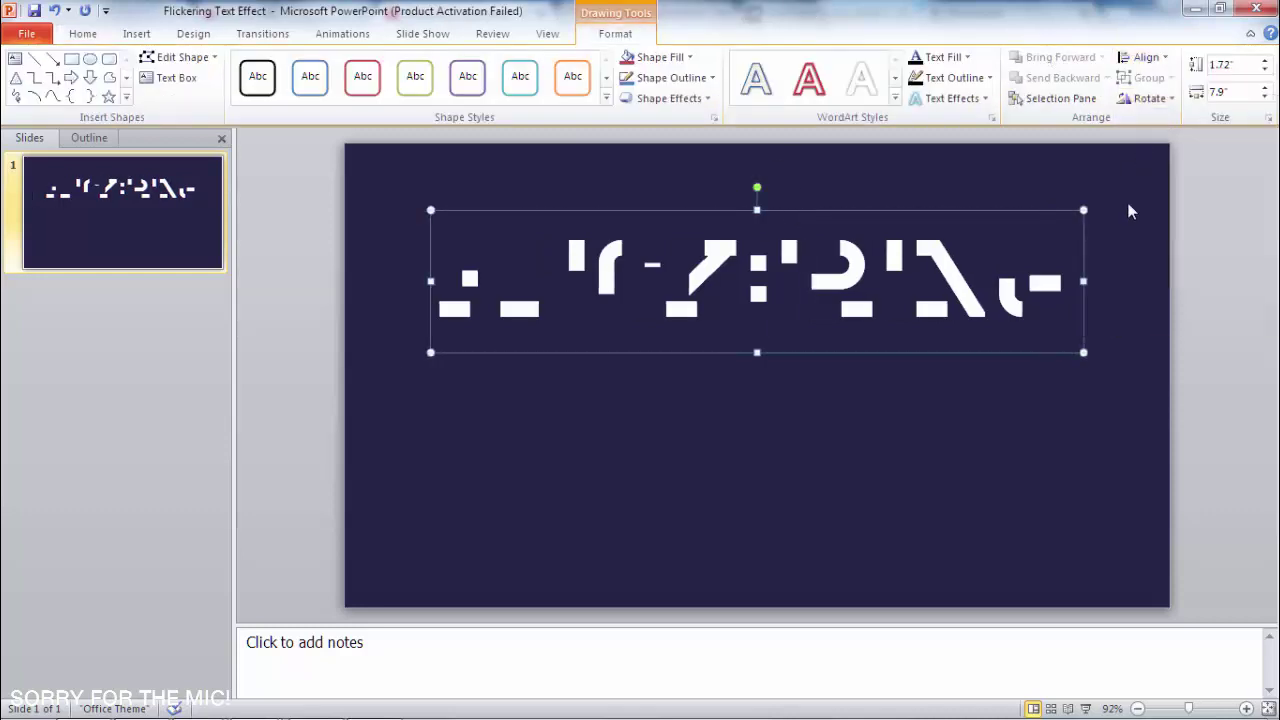
# - Duplicate the FLICKERING text box just below the original
pyautogui.click(1062, 225)
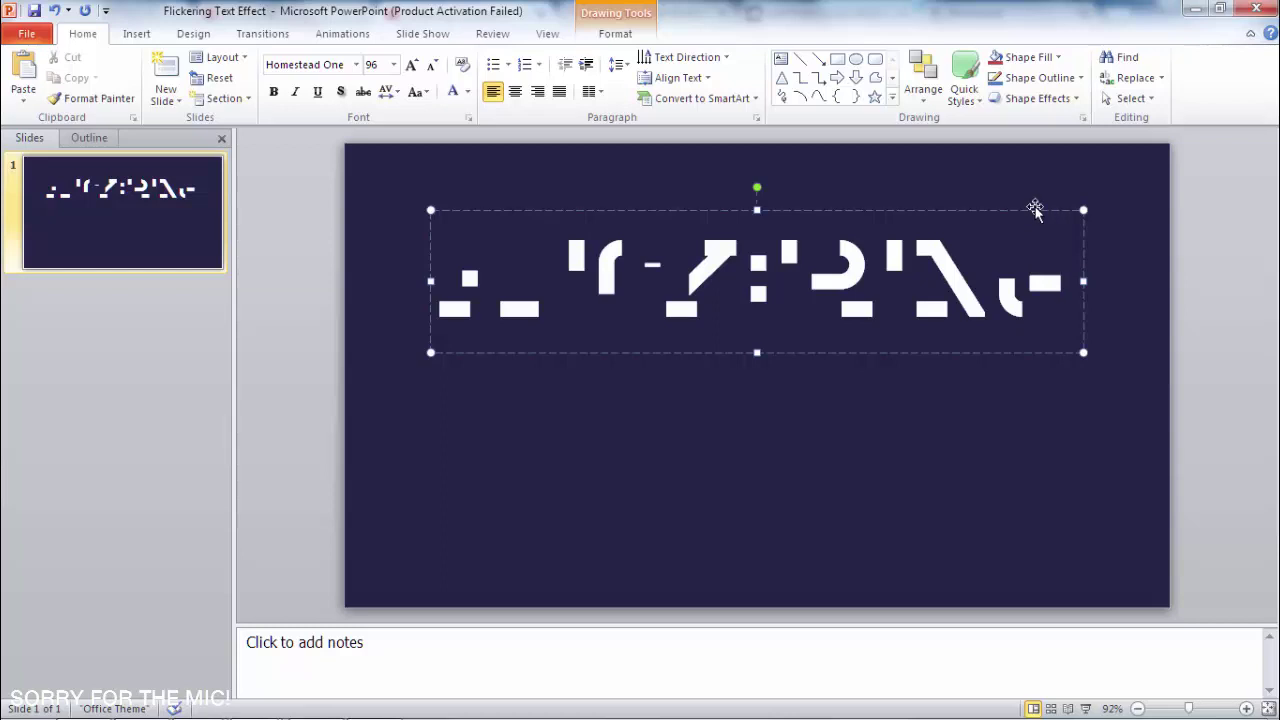
pyautogui.click(1040, 211)
pyautogui.keyDown('ctrl'); pyautogui.moveTo(1040, 211); pyautogui.dragTo(1054, 335); pyautogui.keyUp('ctrl')
# - Change the second FLICKERING line's font to Homestead Three
pyautogui.click(930, 410)
pyautogui.hotkey('ctrl', 'a')
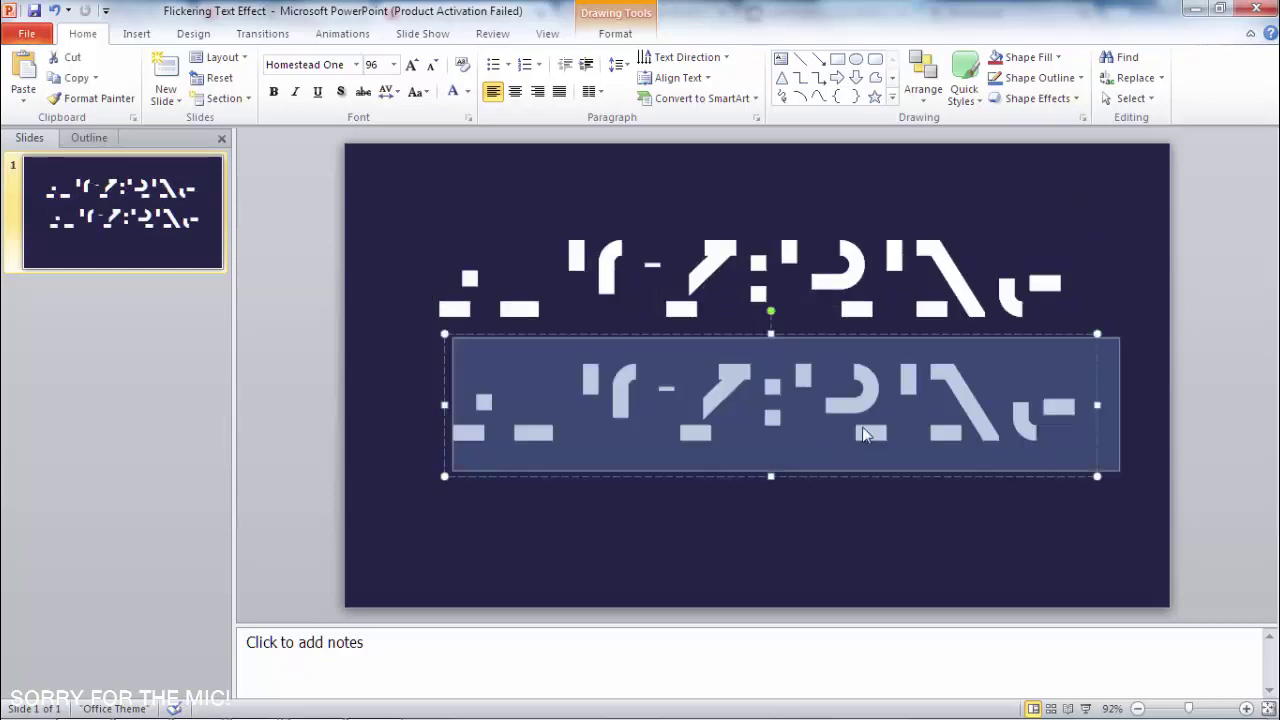
pyautogui.click(355, 65)
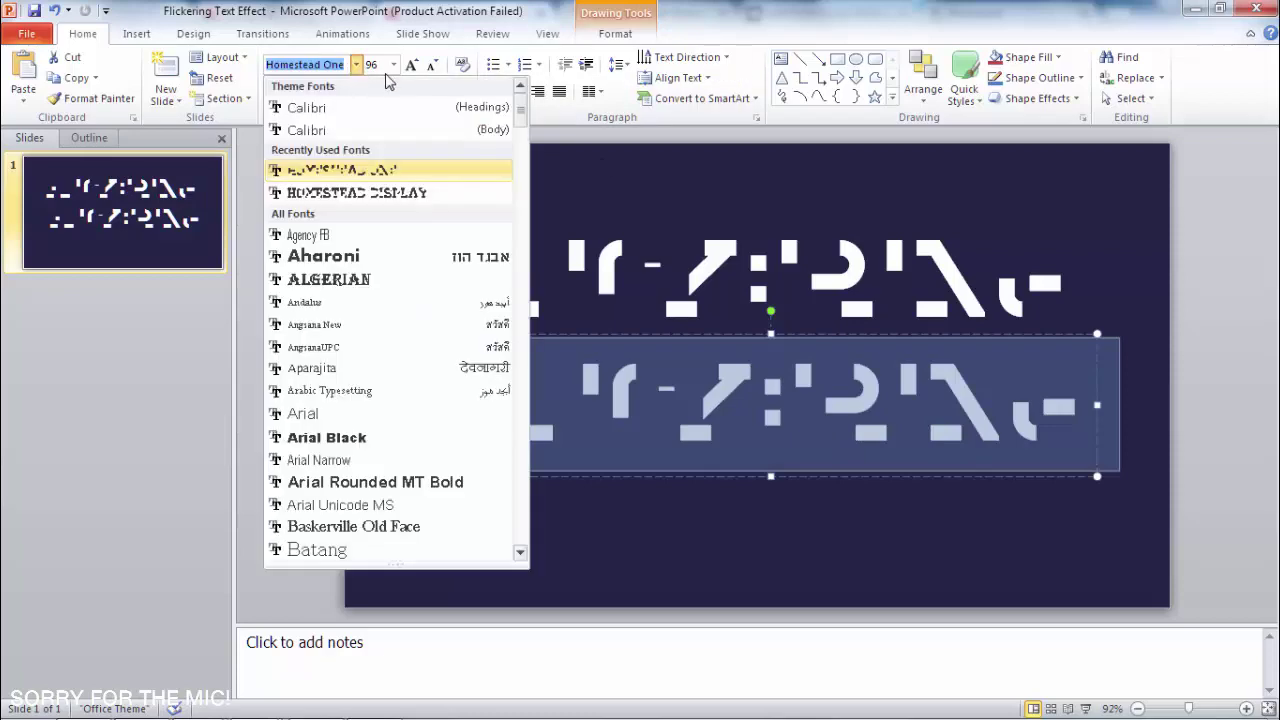
pyautogui.moveTo(520, 112); pyautogui.dragTo(519, 318)
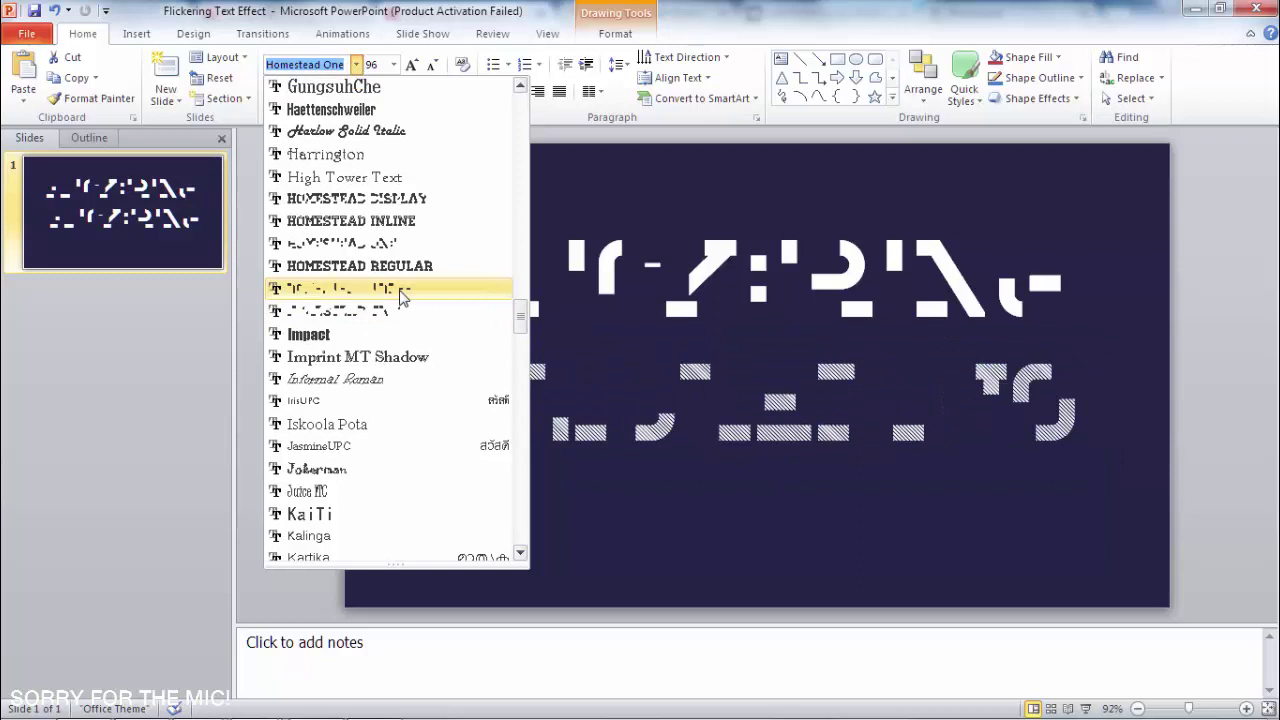
pyautogui.click(400, 289)
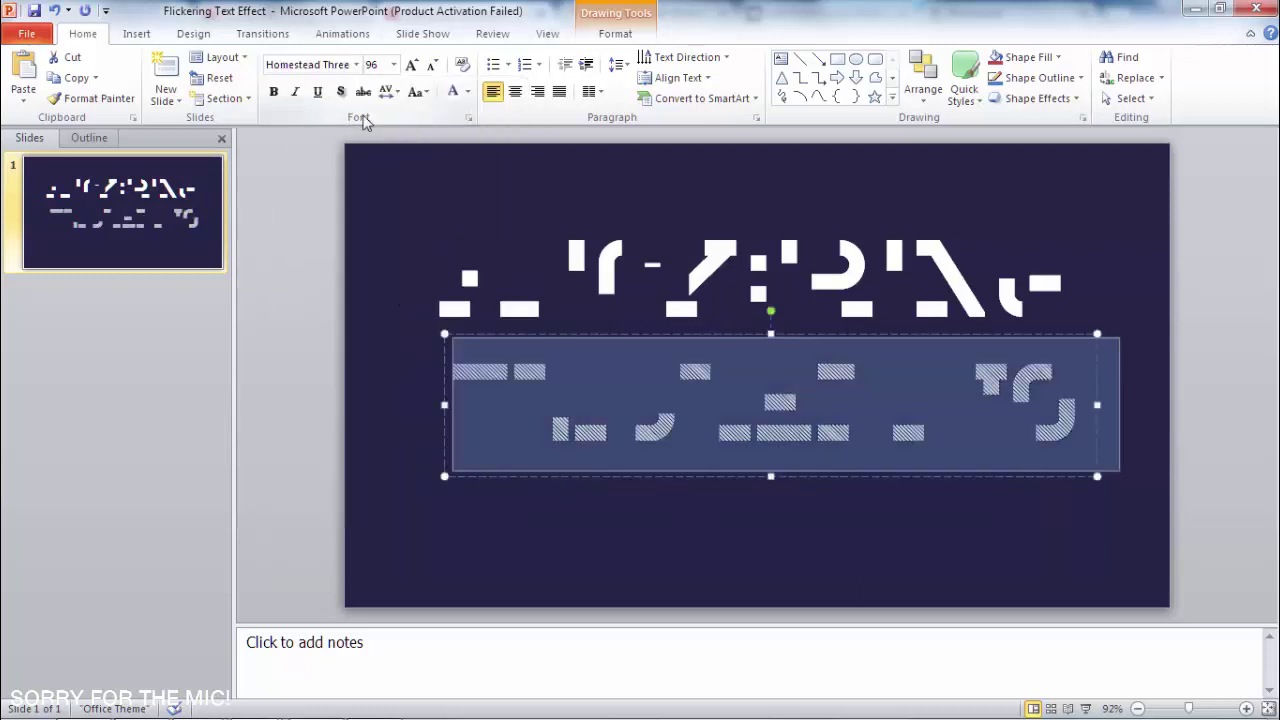
pyautogui.click(637, 481)
# - Nudge the hatched second line slightly and duplicate it below as a third line
pyautogui.click(679, 541)
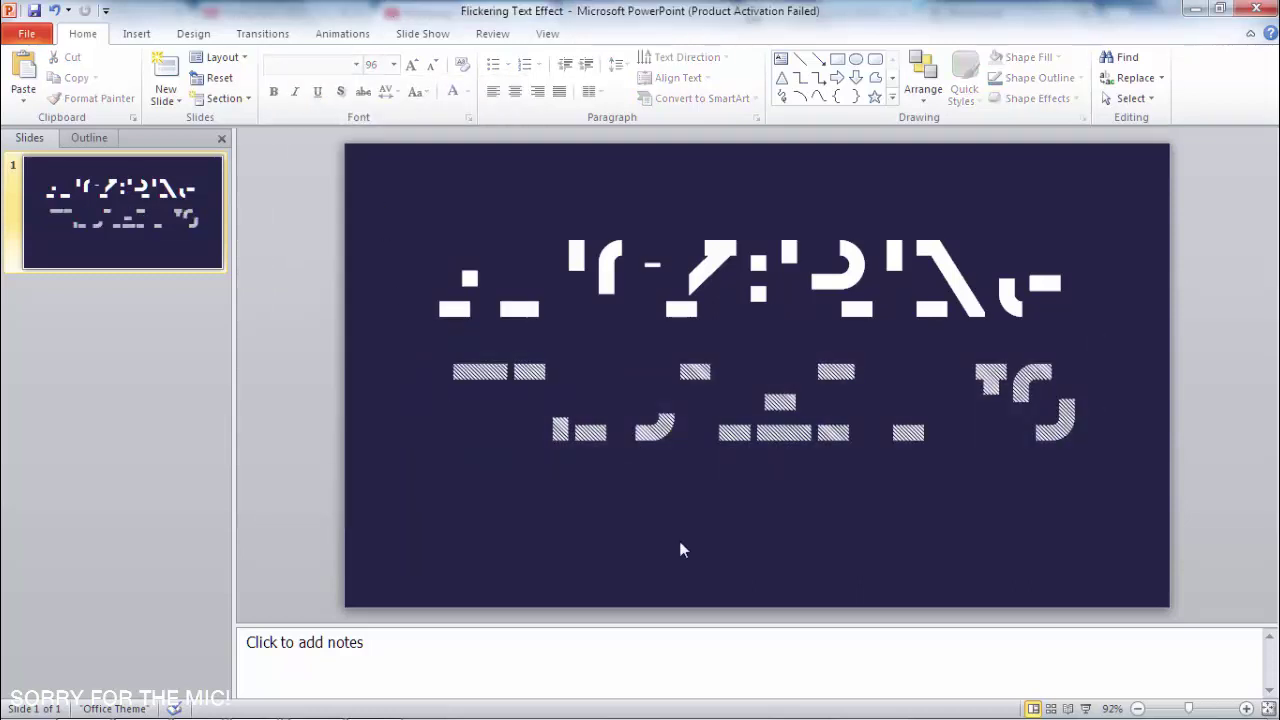
pyautogui.click(672, 480)
pyautogui.moveTo(720, 479); pyautogui.dragTo(734, 493)
pyautogui.moveTo(731, 355); pyautogui.dragTo(723, 479)
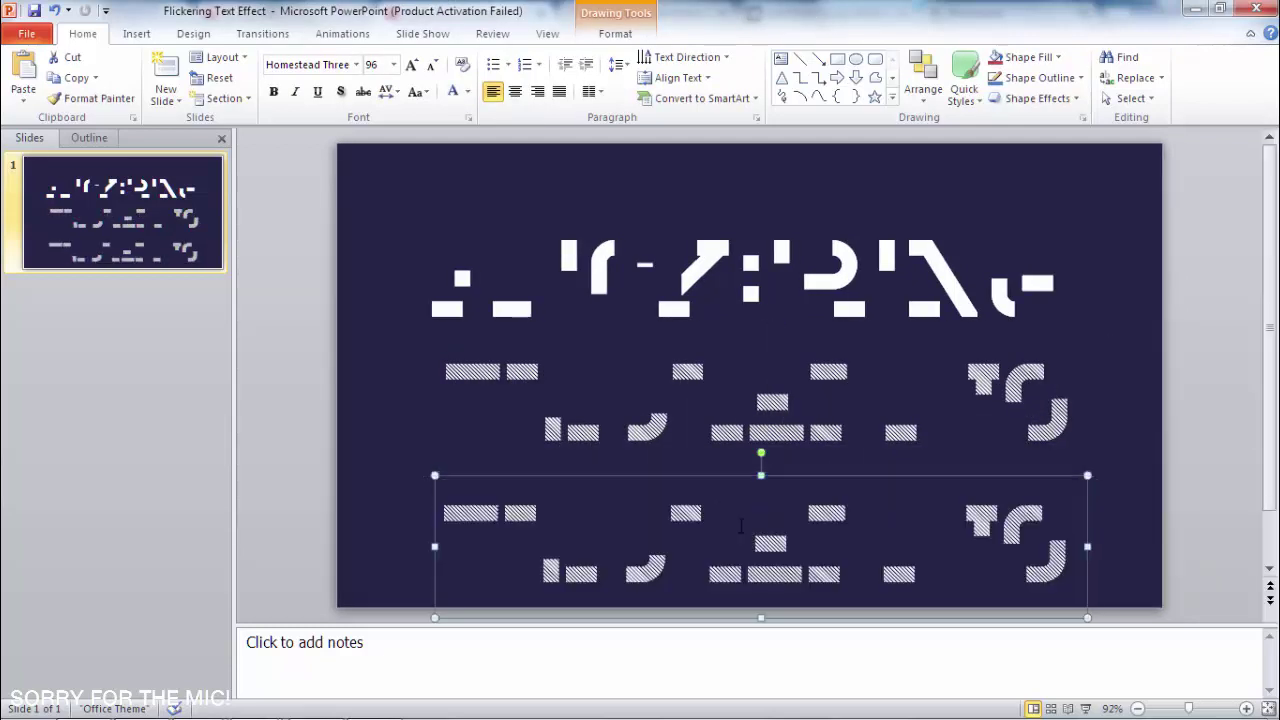
# - Switch the bottom FLICKERING line's font to Homestead Two
pyautogui.click(749, 545)
pyautogui.hotkey('ctrl', 'a')
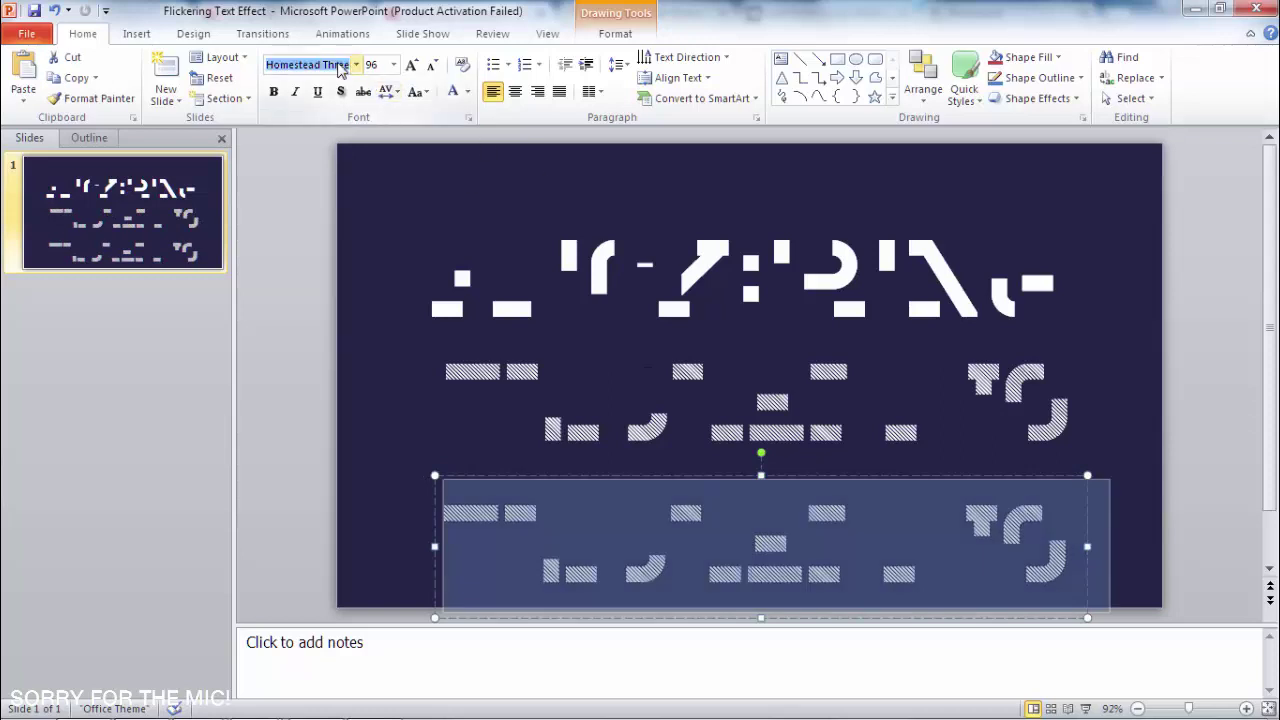
pyautogui.click(356, 65)
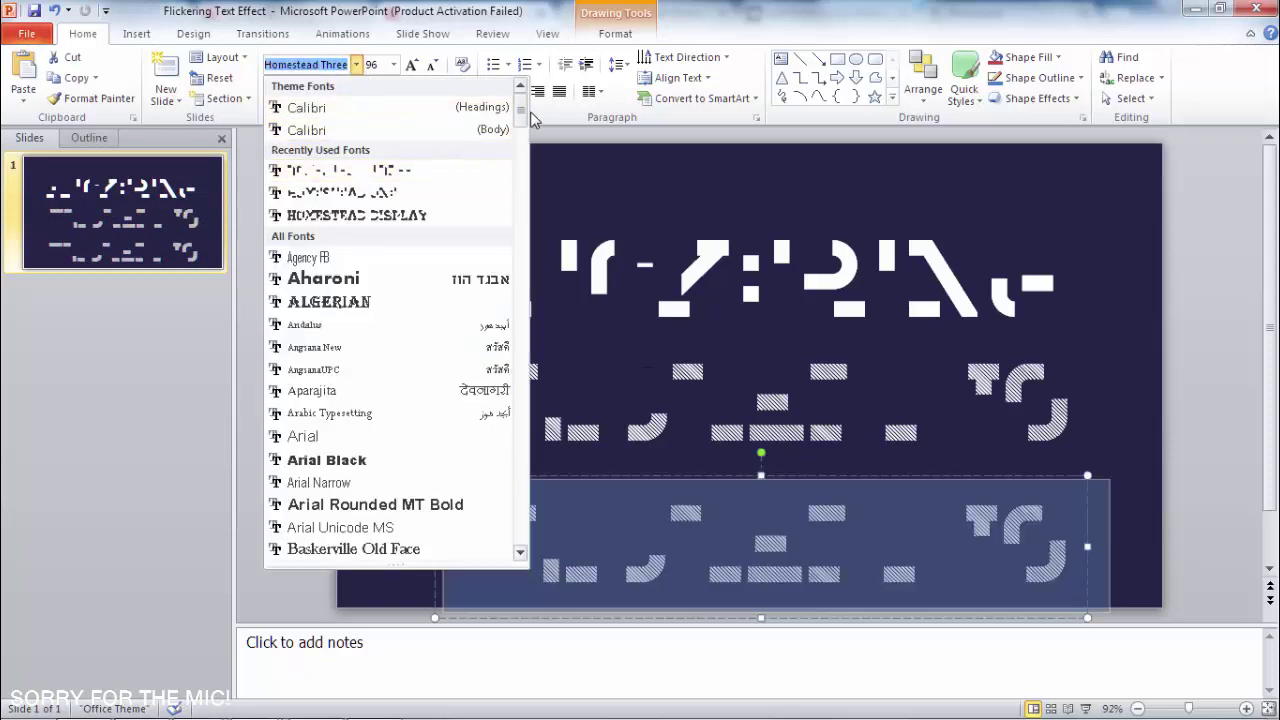
pyautogui.doubleClick(329, 65)
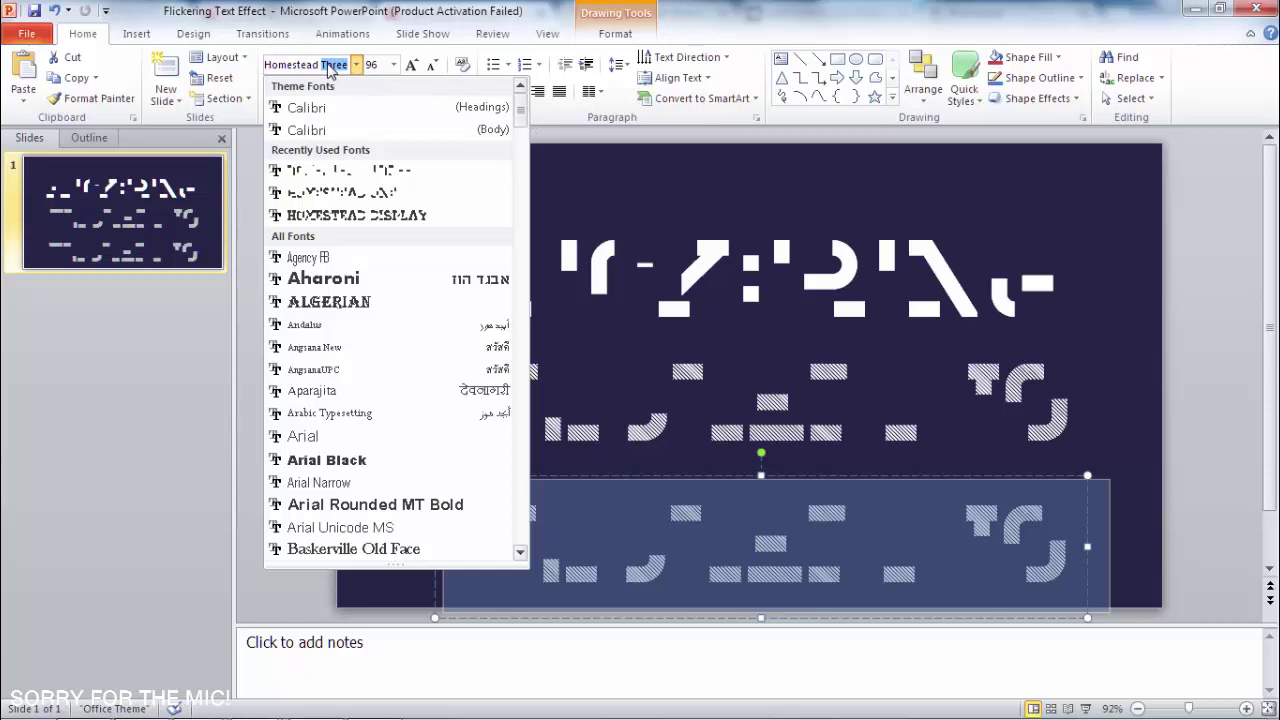
pyautogui.write('Two')
pyautogui.press('Return')
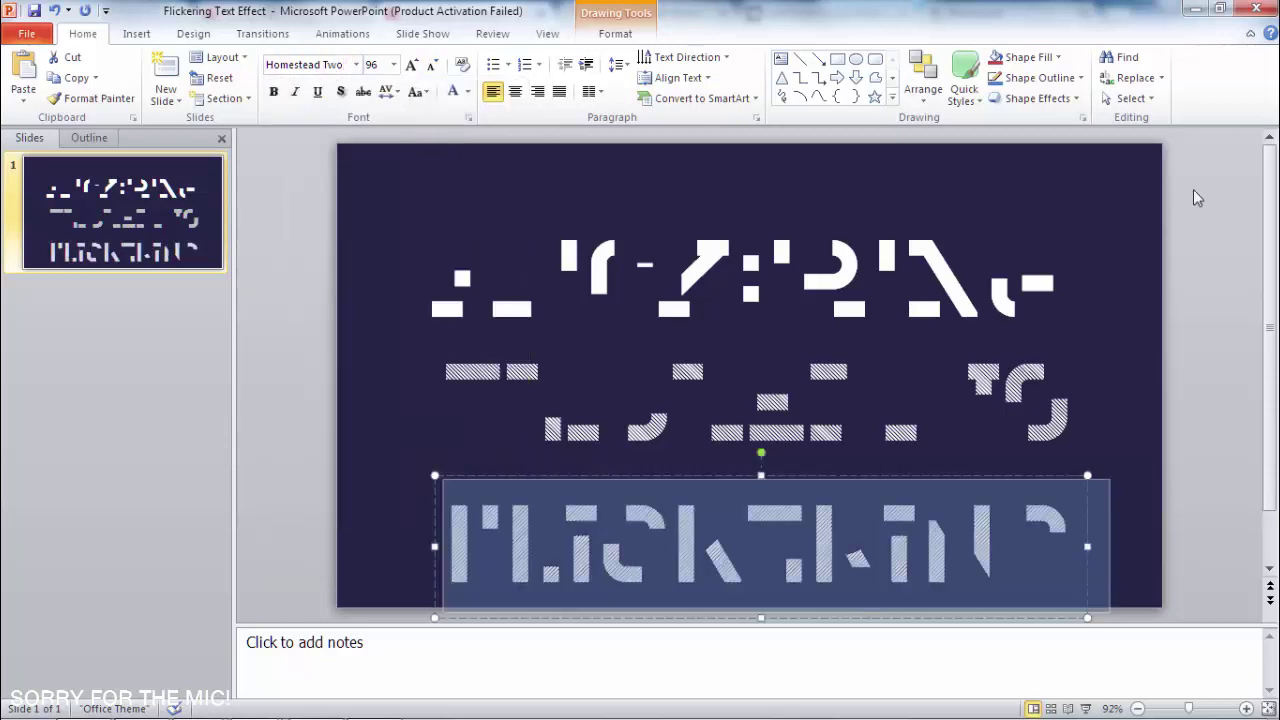
# - Select all three FLICKERING text boxes together
pyautogui.click(1187, 285)
pyautogui.click(552, 280)
pyautogui.click(673, 424)
pyautogui.click(748, 545)
pyautogui.click(389, 230)
pyautogui.hotkey('ctrl', 'a')
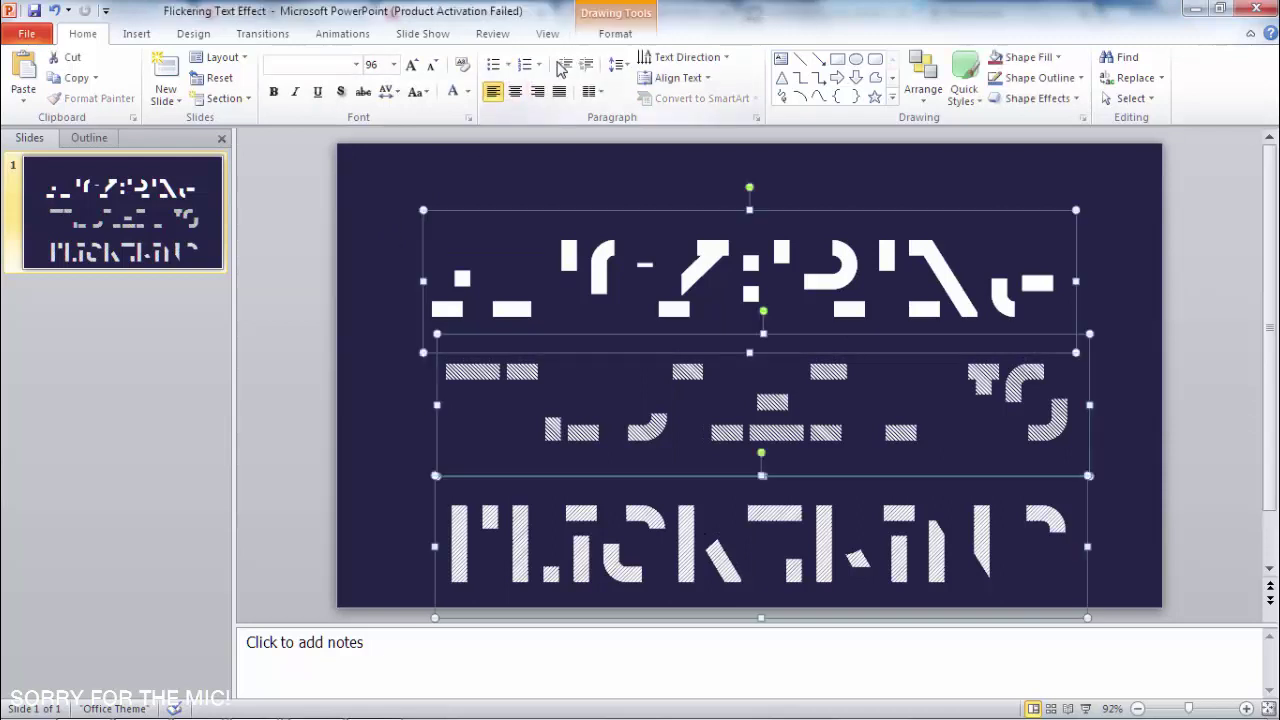
# - Centre the three selected boxes horizontally using Align to Slide and Align Center
pyautogui.click(613, 37)
pyautogui.click(1145, 57)
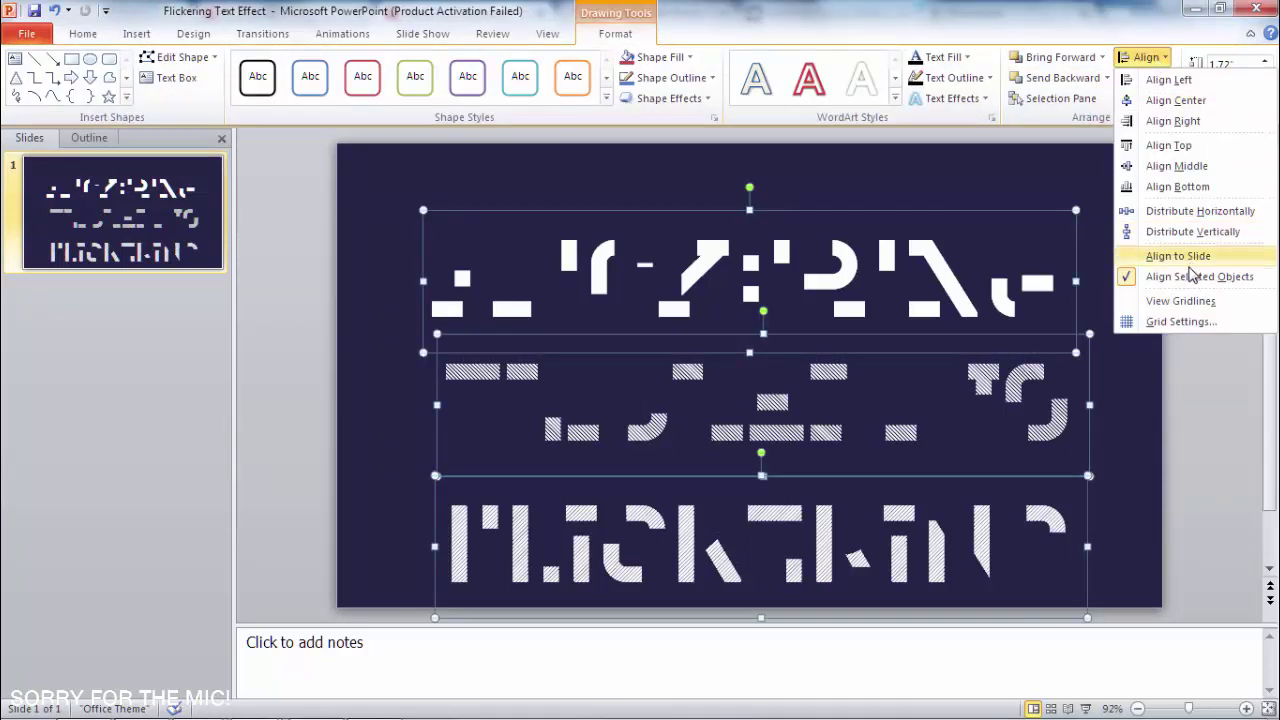
pyautogui.click(1140, 257)
pyautogui.click(1145, 57)
pyautogui.click(1176, 100)
# - Try Align Middle on the boxes, then undo it and deselect
pyautogui.click(1145, 57)
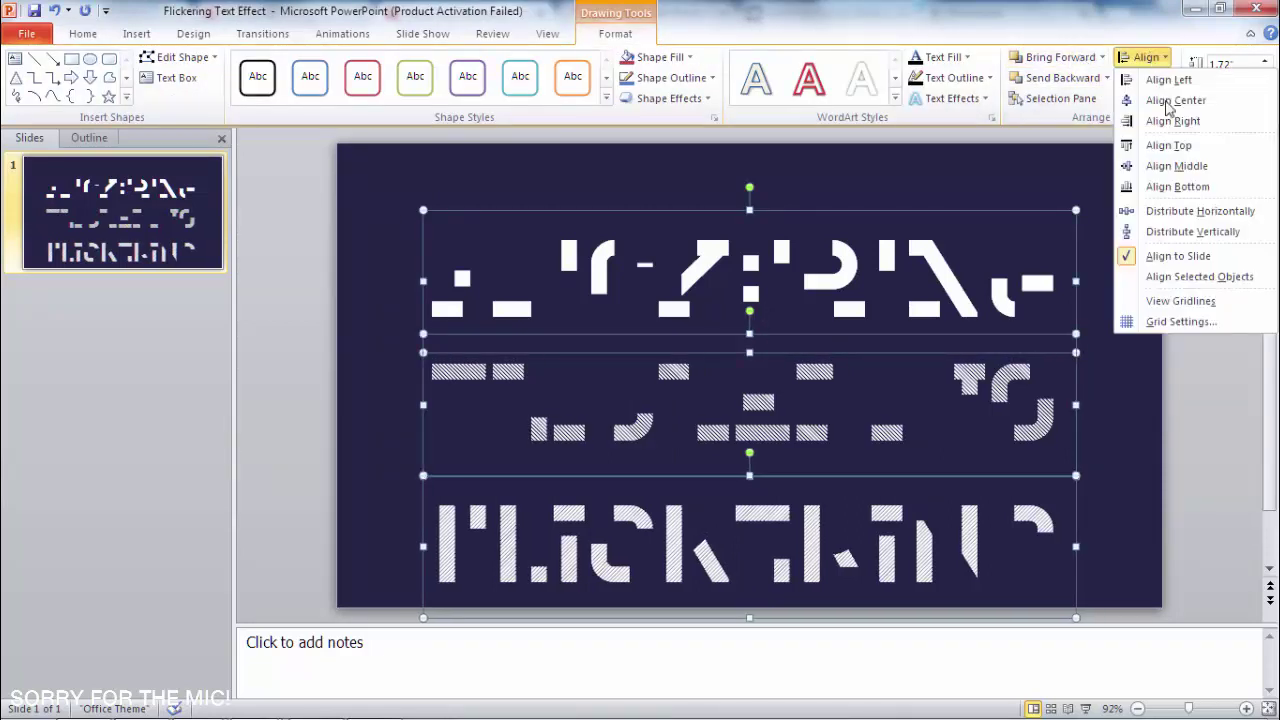
pyautogui.click(1176, 166)
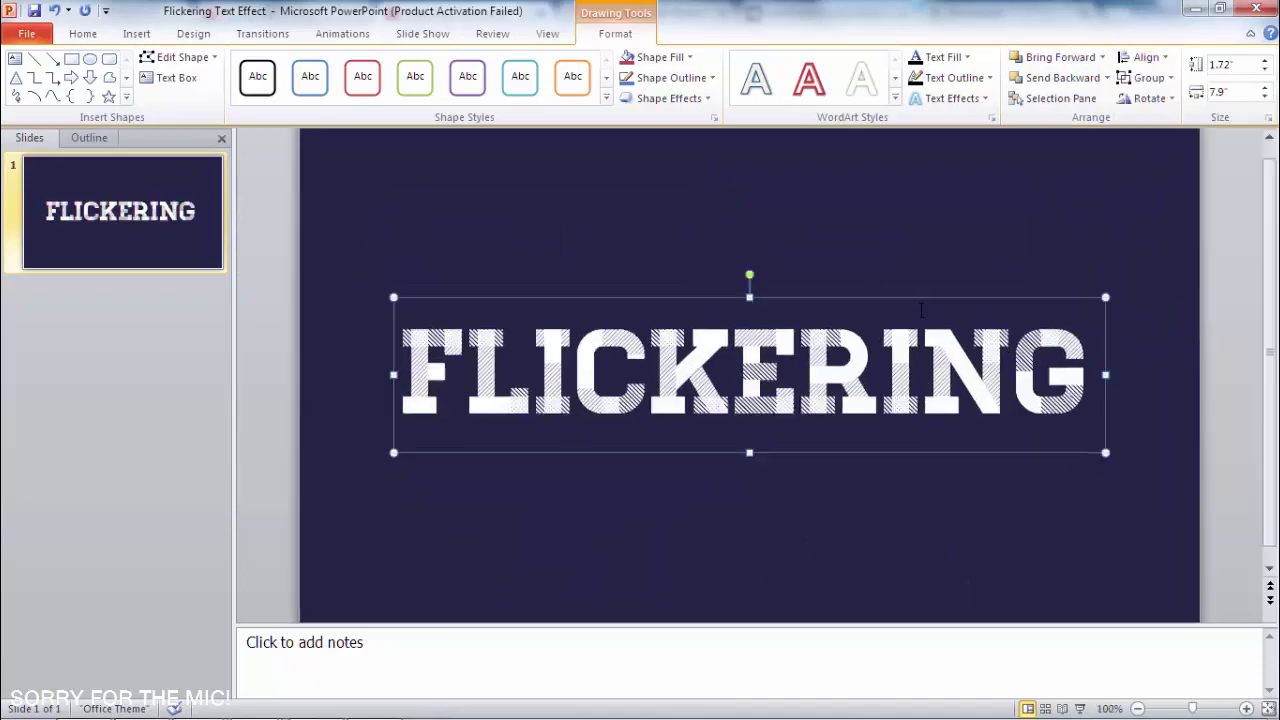
pyautogui.keyDown('ctrl'); pyautogui.scroll(3, 920, 310); pyautogui.keyUp('ctrl')
pyautogui.keyDown('ctrl'); pyautogui.scroll(1, 920, 310); pyautogui.keyUp('ctrl')
pyautogui.keyDown('ctrl'); pyautogui.scroll(-1, 920, 310); pyautogui.keyUp('ctrl')
pyautogui.click(956, 533)
pyautogui.hotkey('ctrl', 'z')
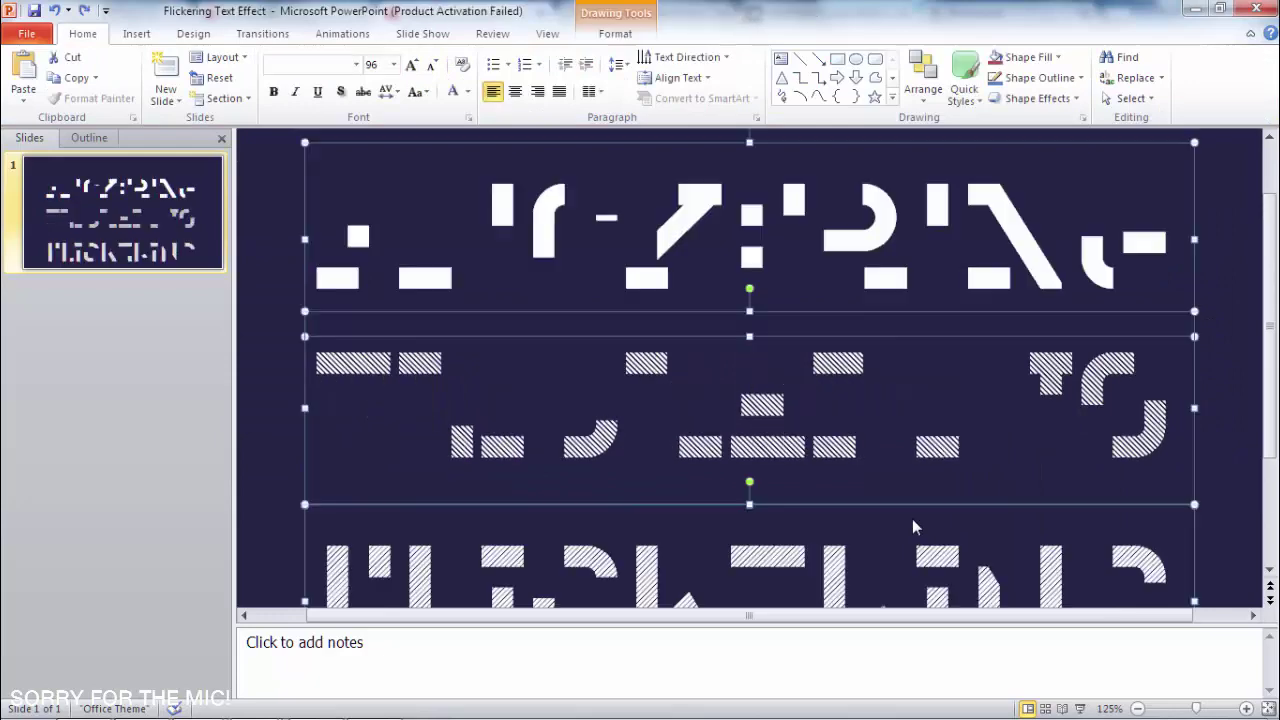
pyautogui.keyDown('ctrl'); pyautogui.scroll(-5, 1092, 408); pyautogui.keyUp('ctrl')
pyautogui.click(1097, 398)
pyautogui.hotkey('ctrl', 'z')
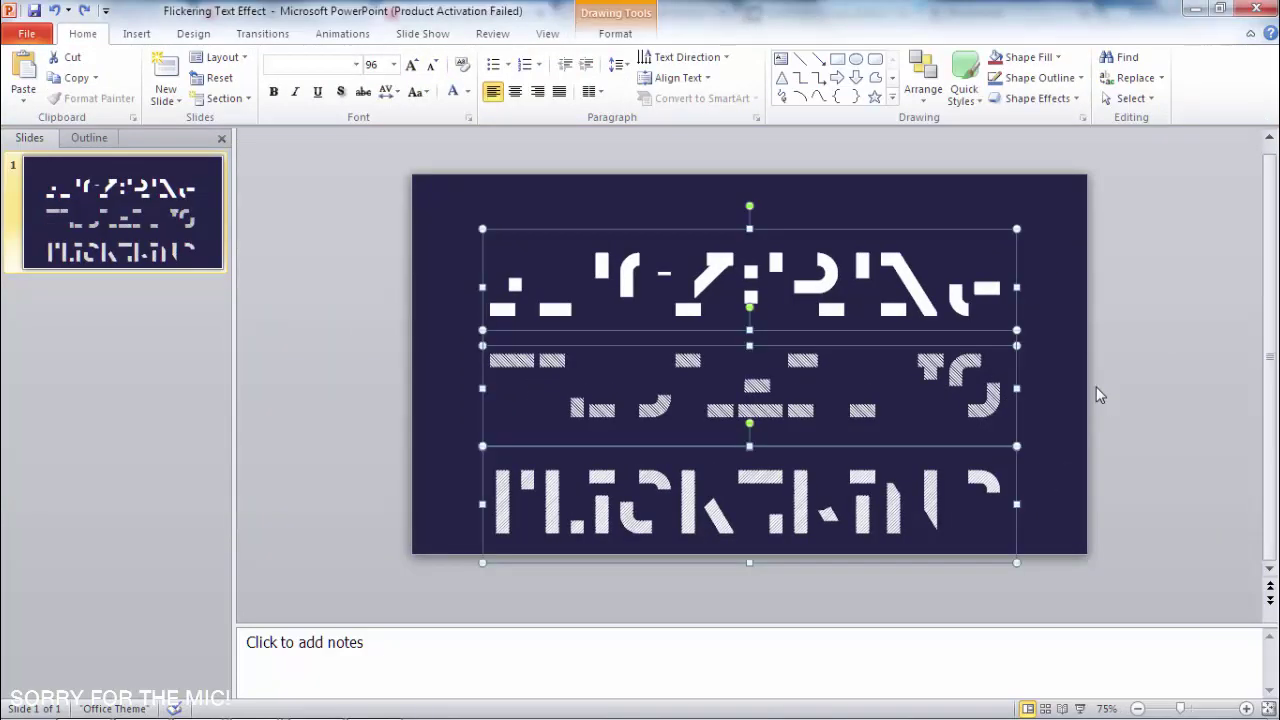
pyautogui.click(1096, 386)
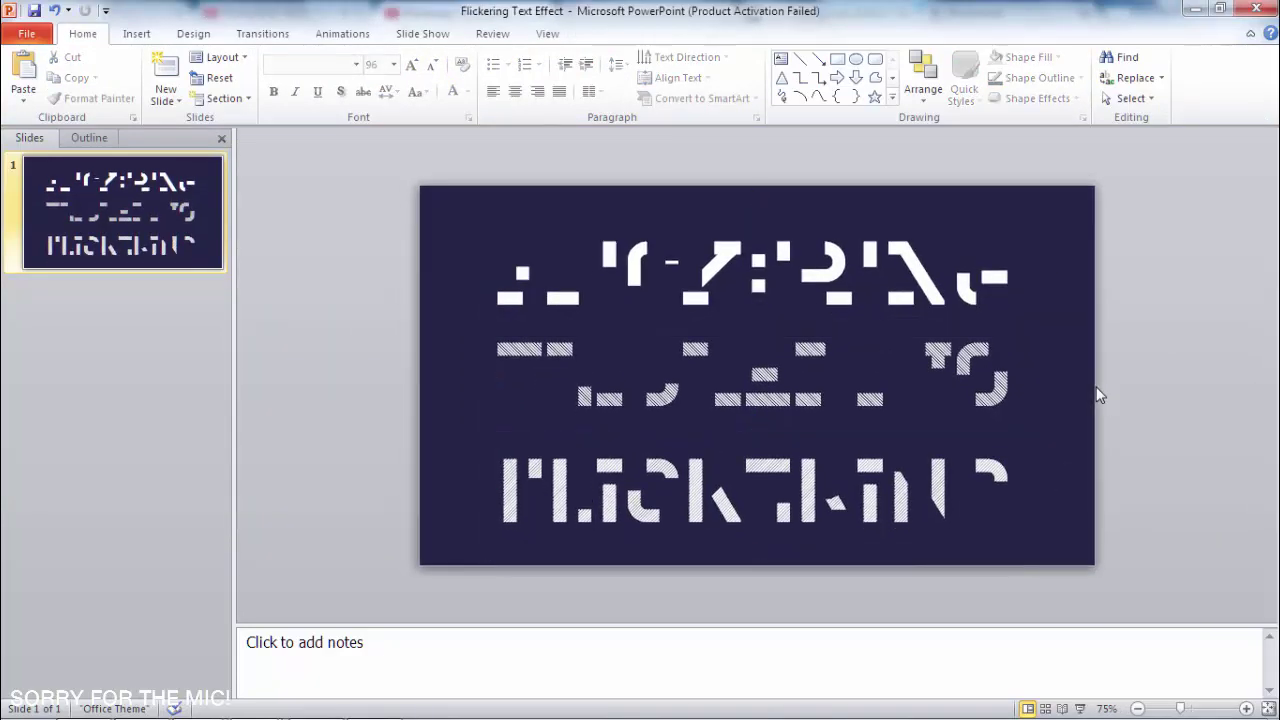
# - Show the Animation Pane on the Animations tab
pyautogui.keyDown('ctrl'); pyautogui.scroll(2, 1096, 386); pyautogui.keyUp('ctrl')
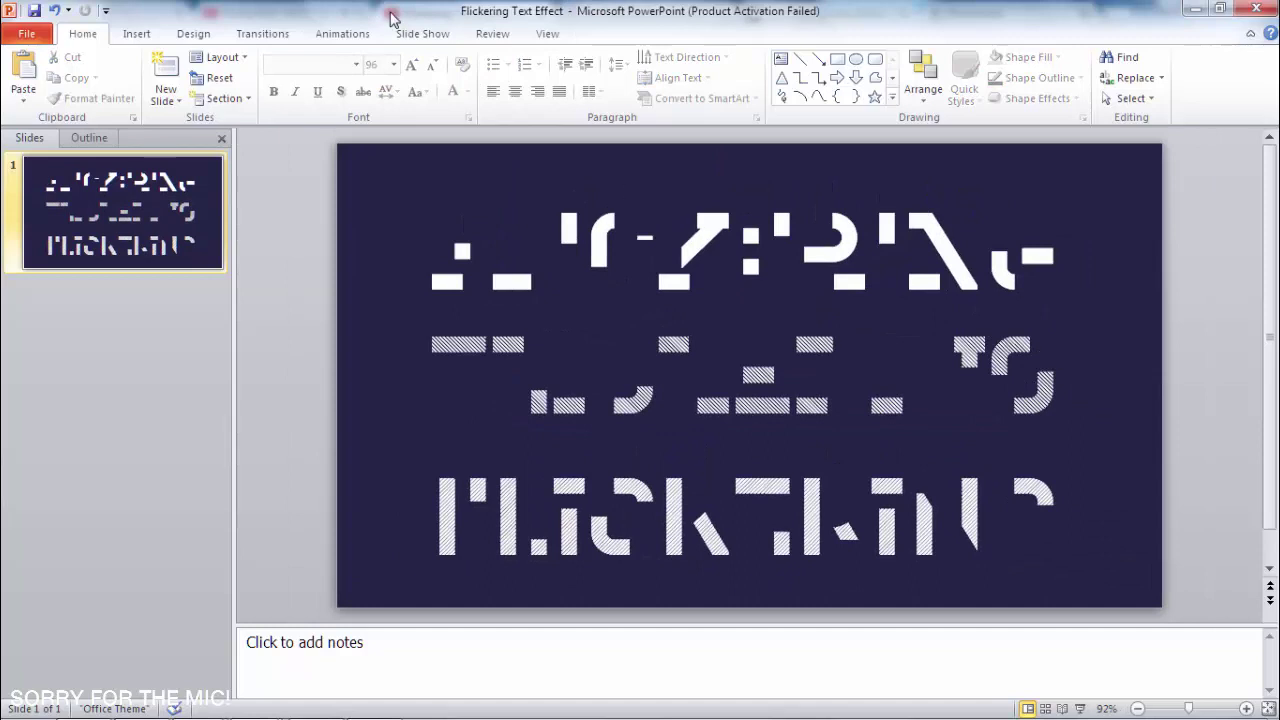
pyautogui.click(340, 33)
pyautogui.click(940, 62)
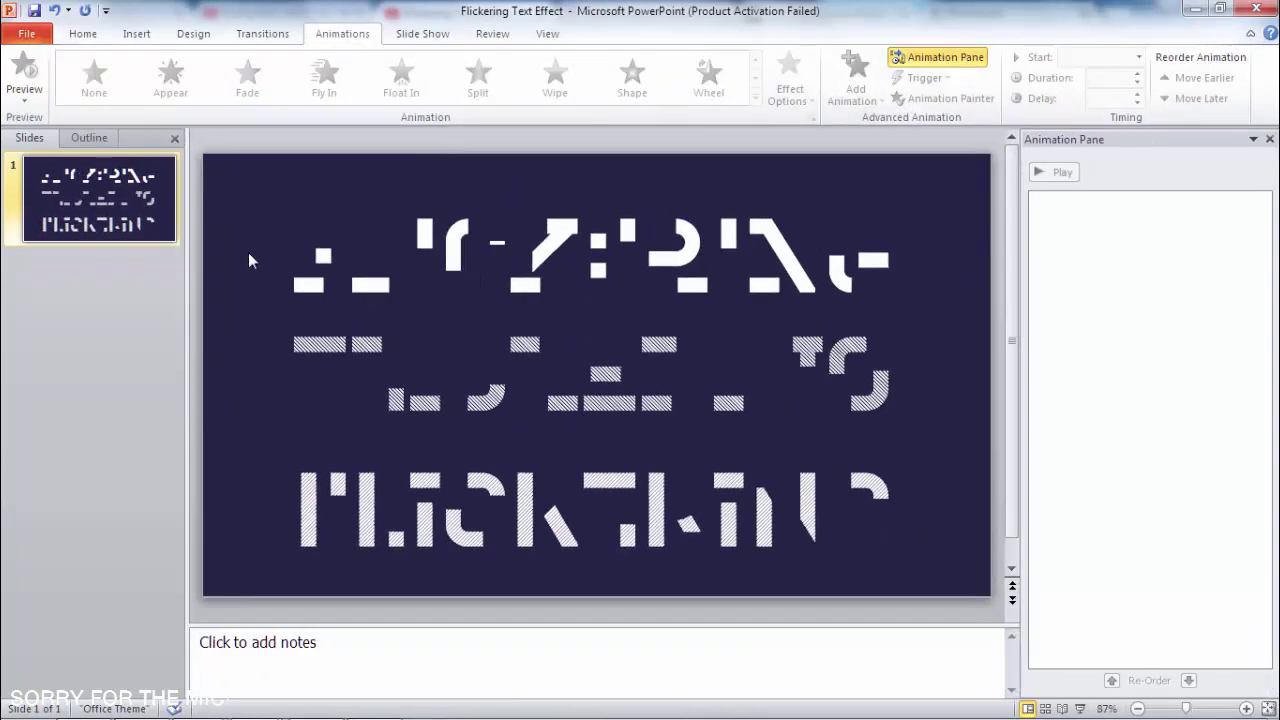
# - Hide the slide thumbnails and notes and narrow the Animation Pane to enlarge the slide
pyautogui.moveTo(193, 277); pyautogui.dragTo(10, 280)
pyautogui.moveTo(488, 624); pyautogui.dragTo(488, 698)
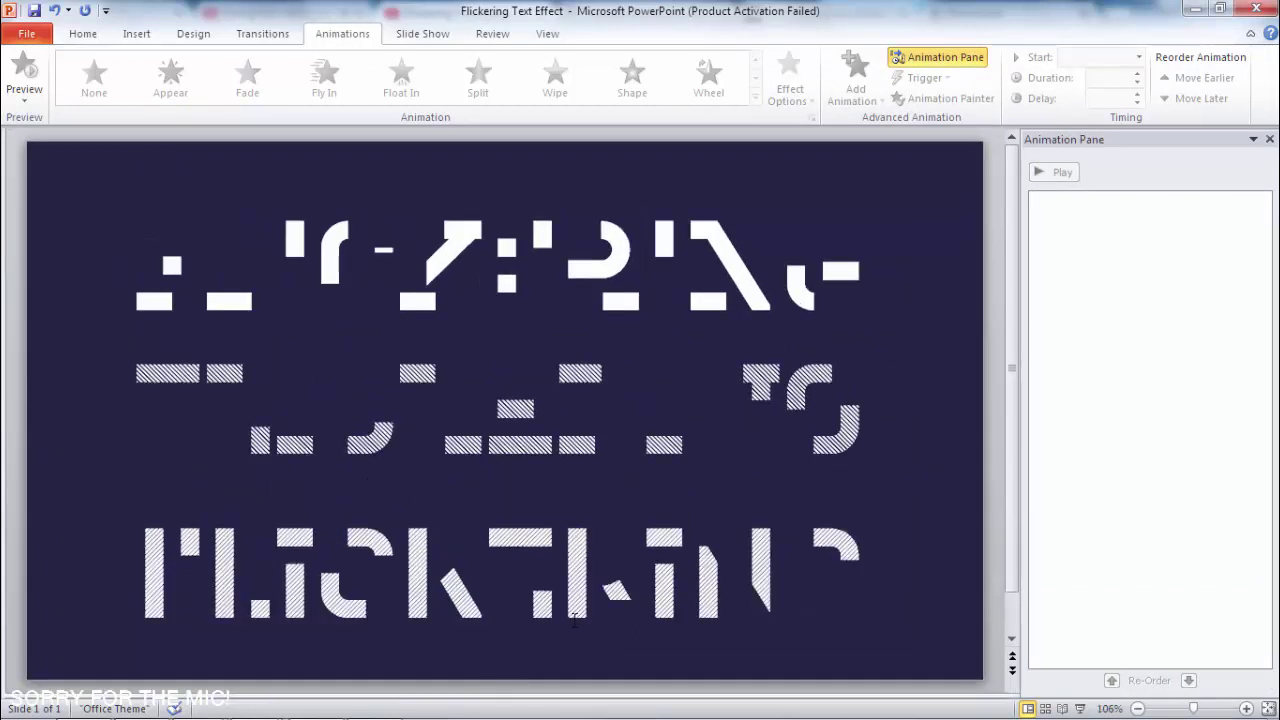
pyautogui.moveTo(1023, 329); pyautogui.dragTo(934, 330)
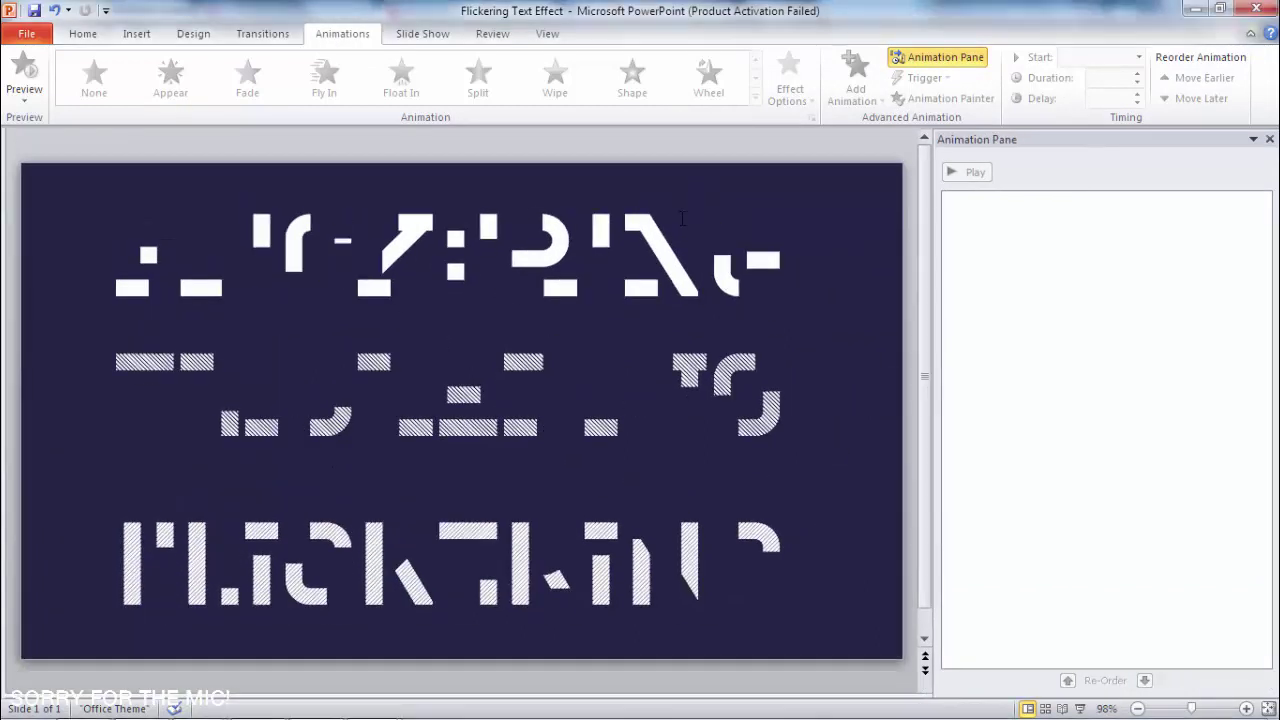
# - Add an Appear entrance to the top FLICKERING box, starting With Previous
pyautogui.click(688, 187)
pyautogui.click(855, 85)
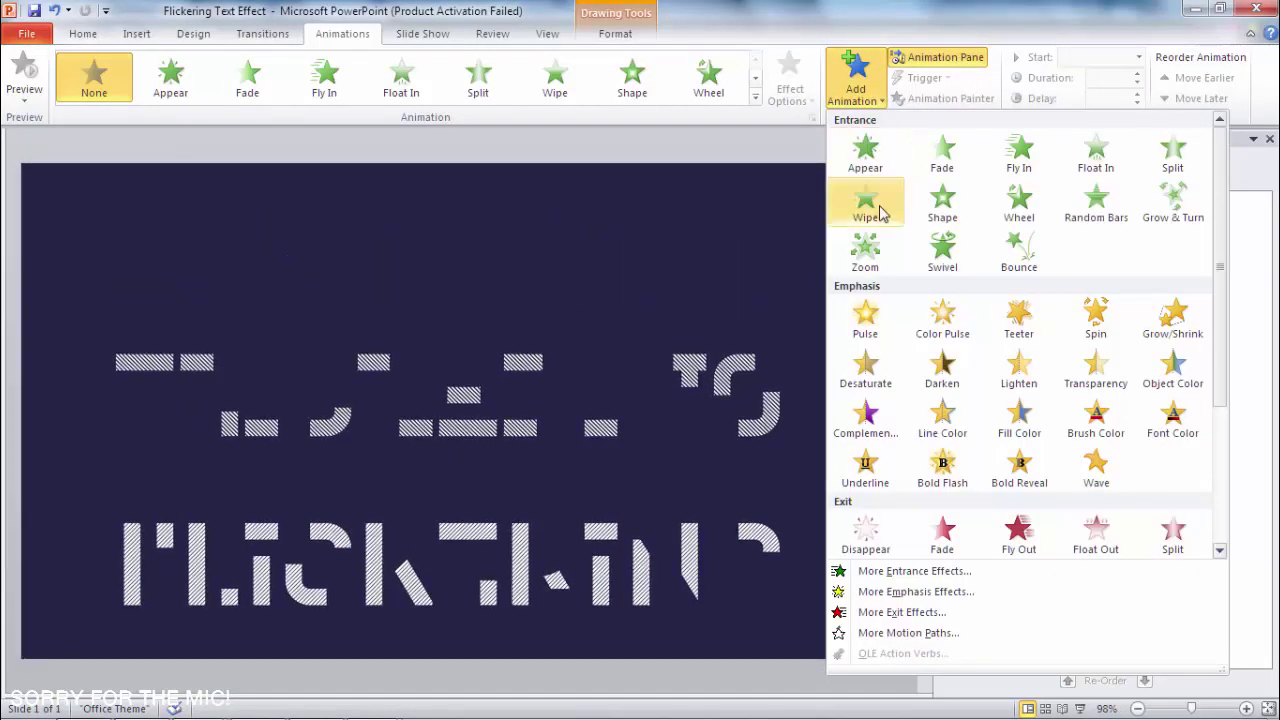
pyautogui.click(872, 163)
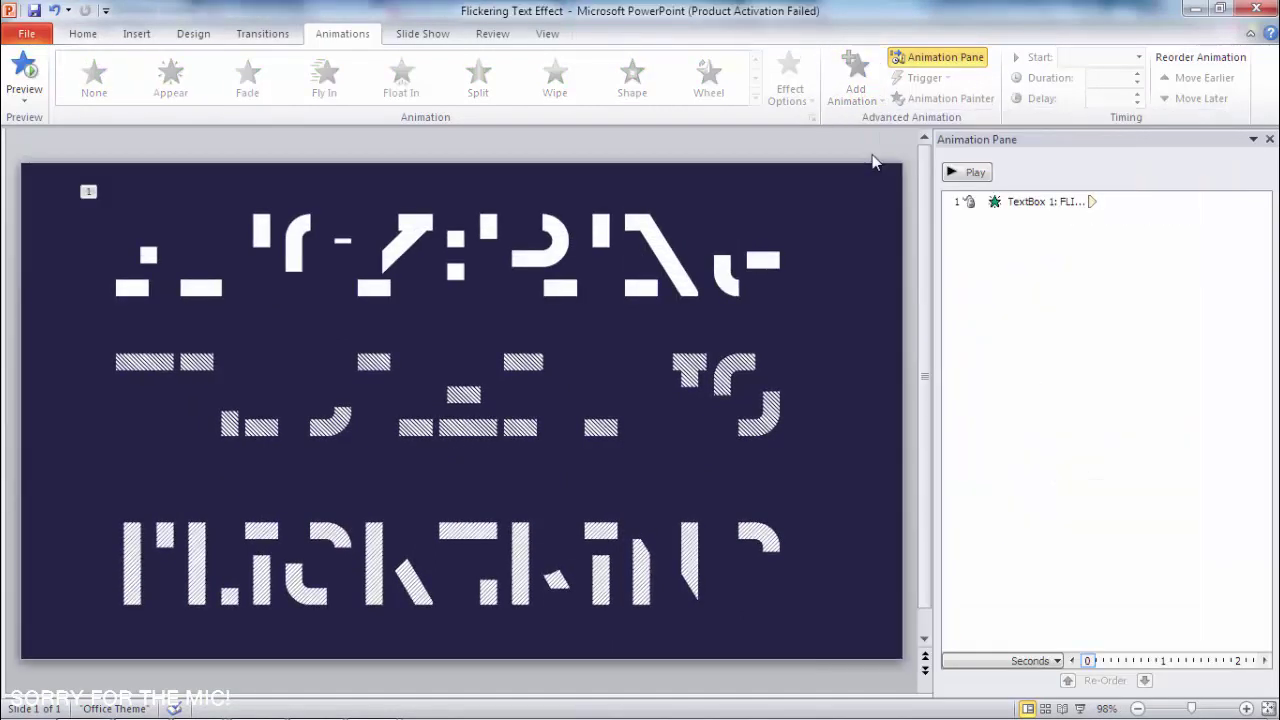
pyautogui.click(1138, 57)
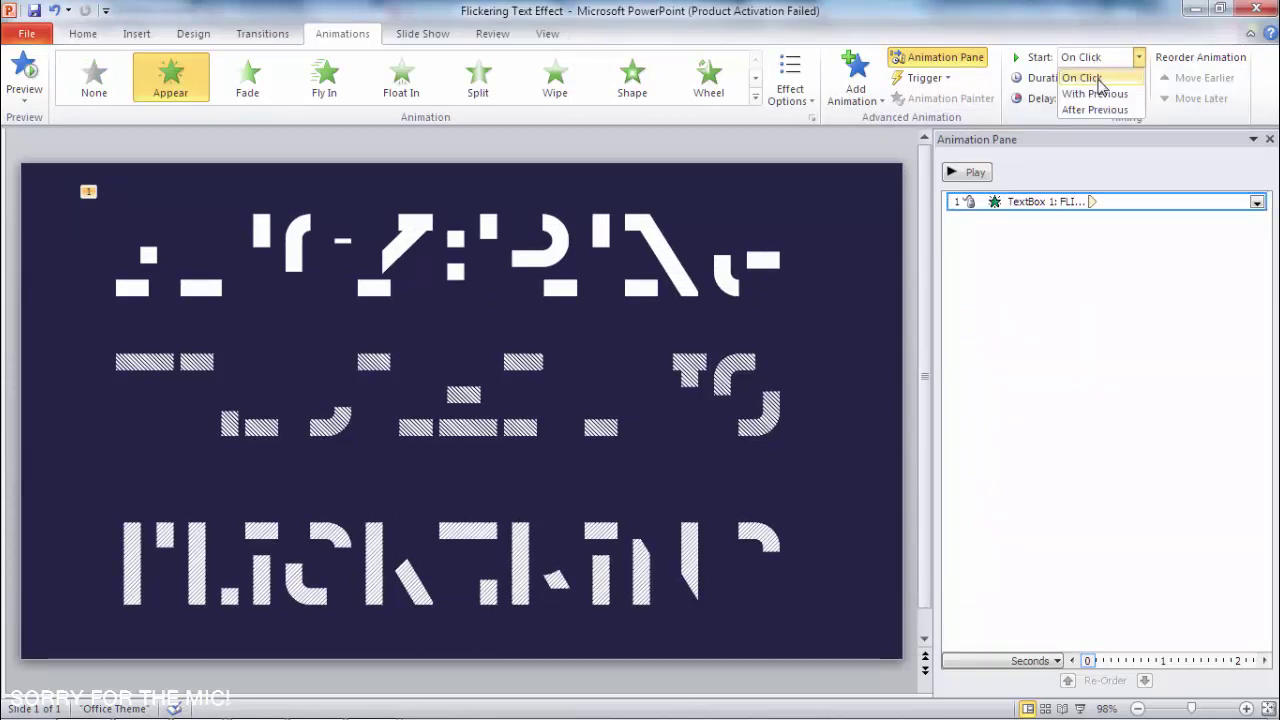
pyautogui.click(1094, 94)
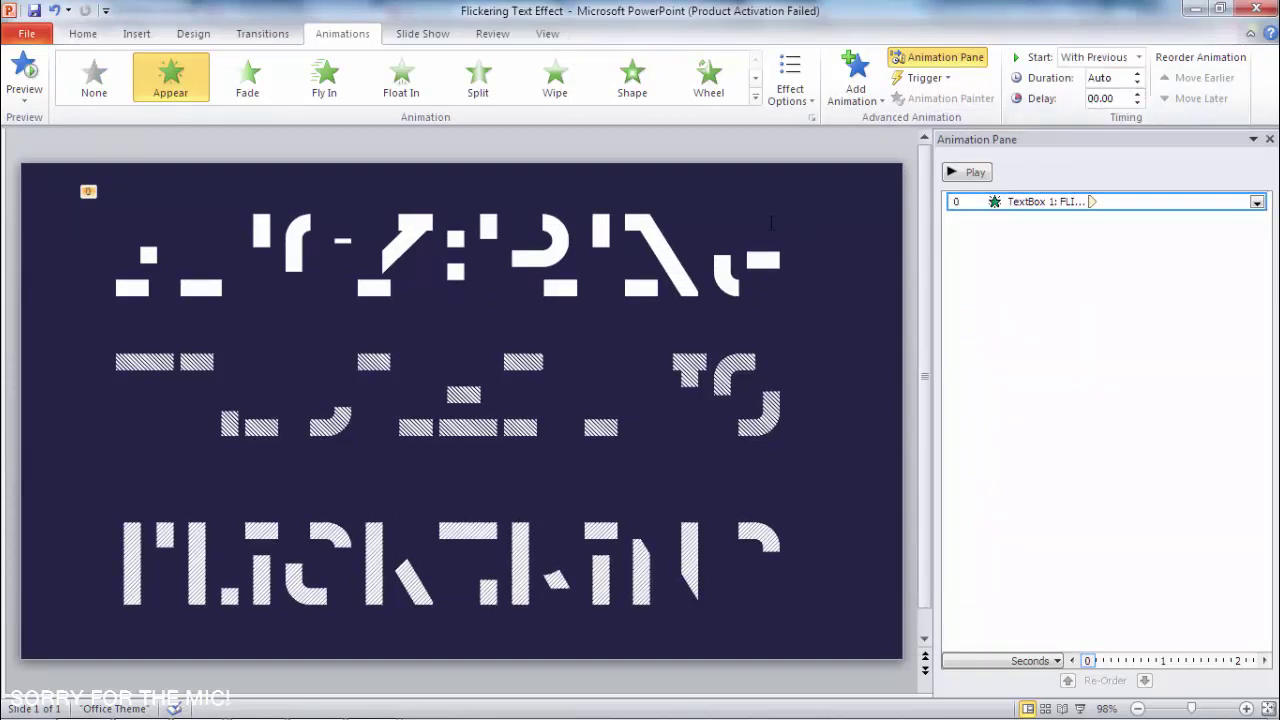
pyautogui.click(776, 186)
pyautogui.click(855, 75)
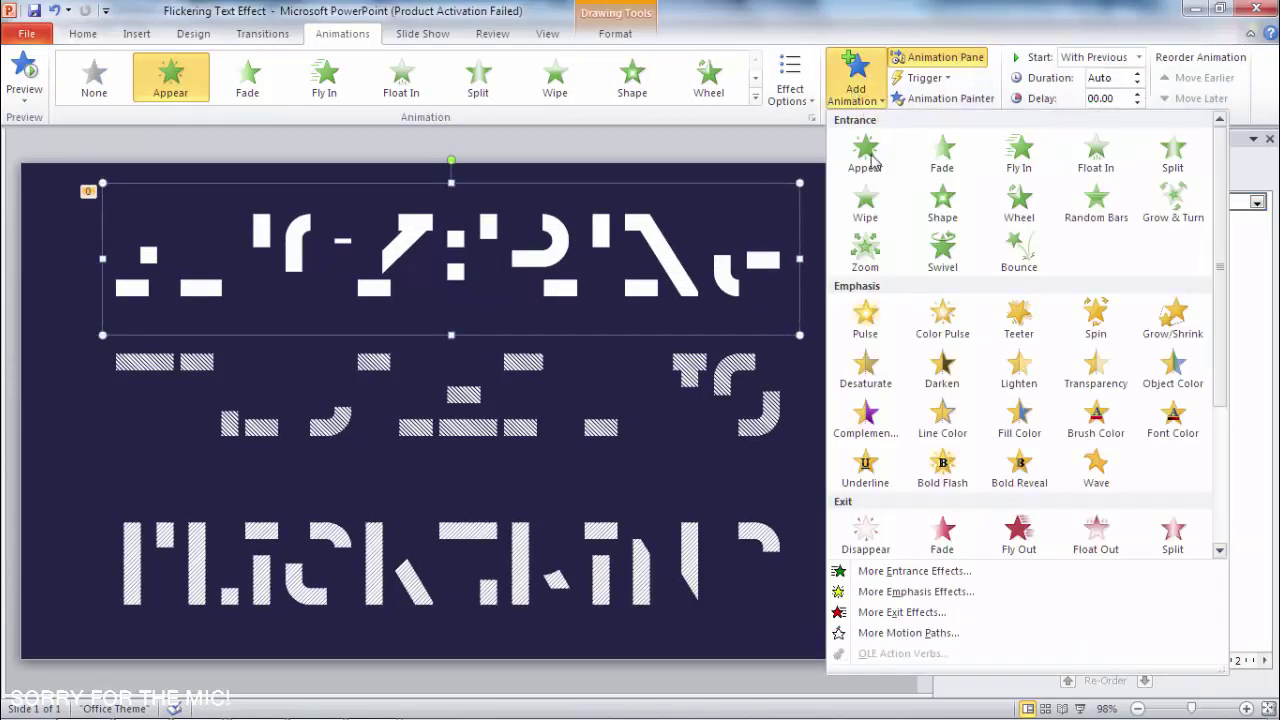
# - Apply Blink from More Emphasis Effects to the top FLICKERING box
pyautogui.click(882, 592)
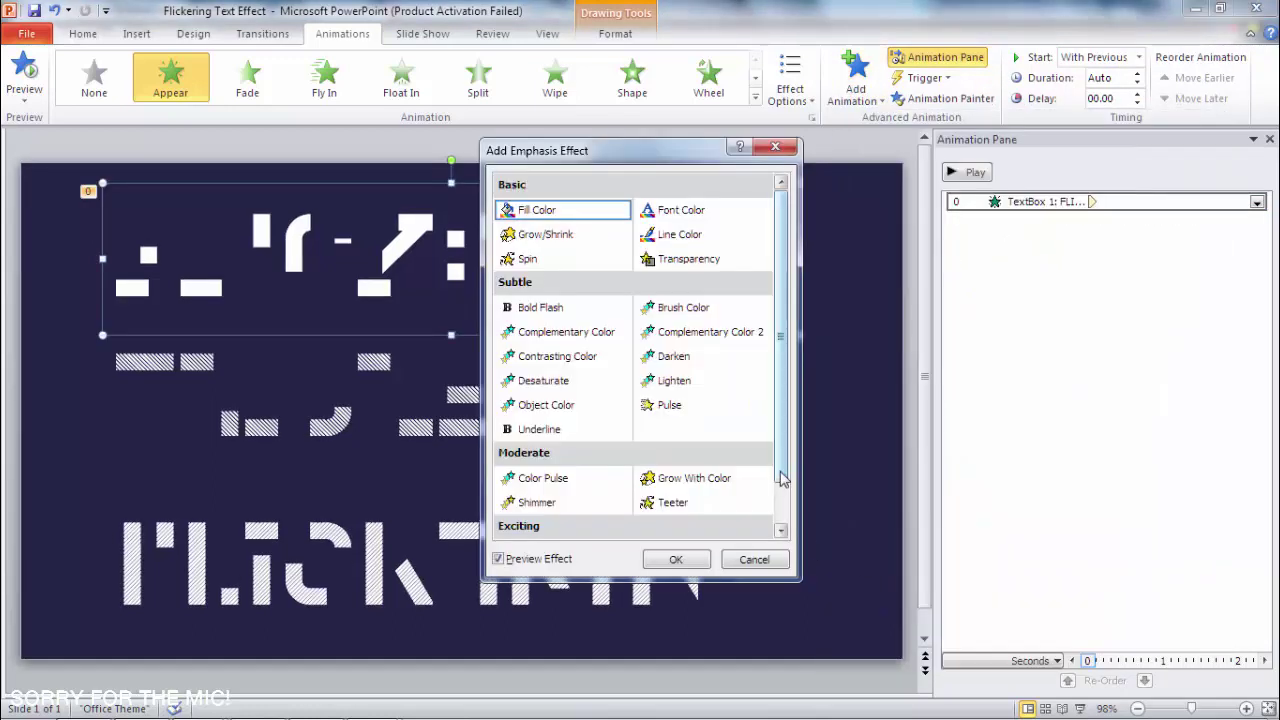
pyautogui.click(781, 532)
pyautogui.click(781, 532)
pyautogui.click(535, 503)
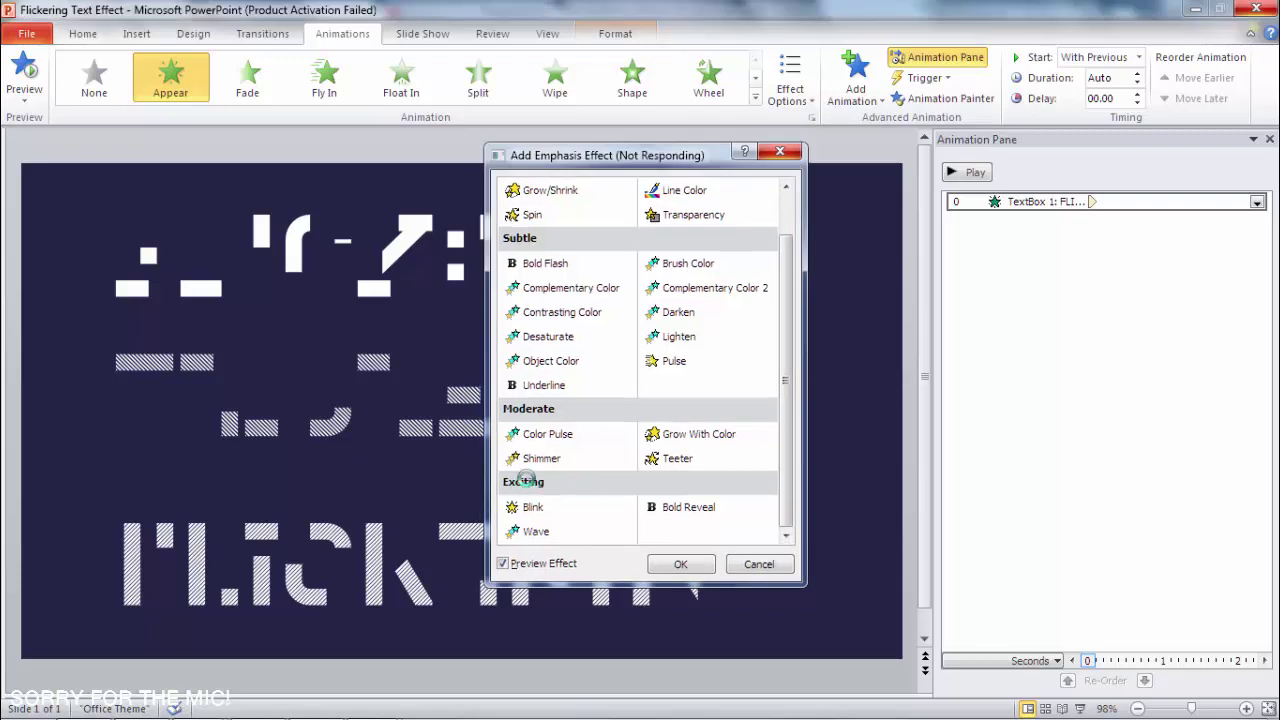
pyautogui.doubleClick(535, 503)
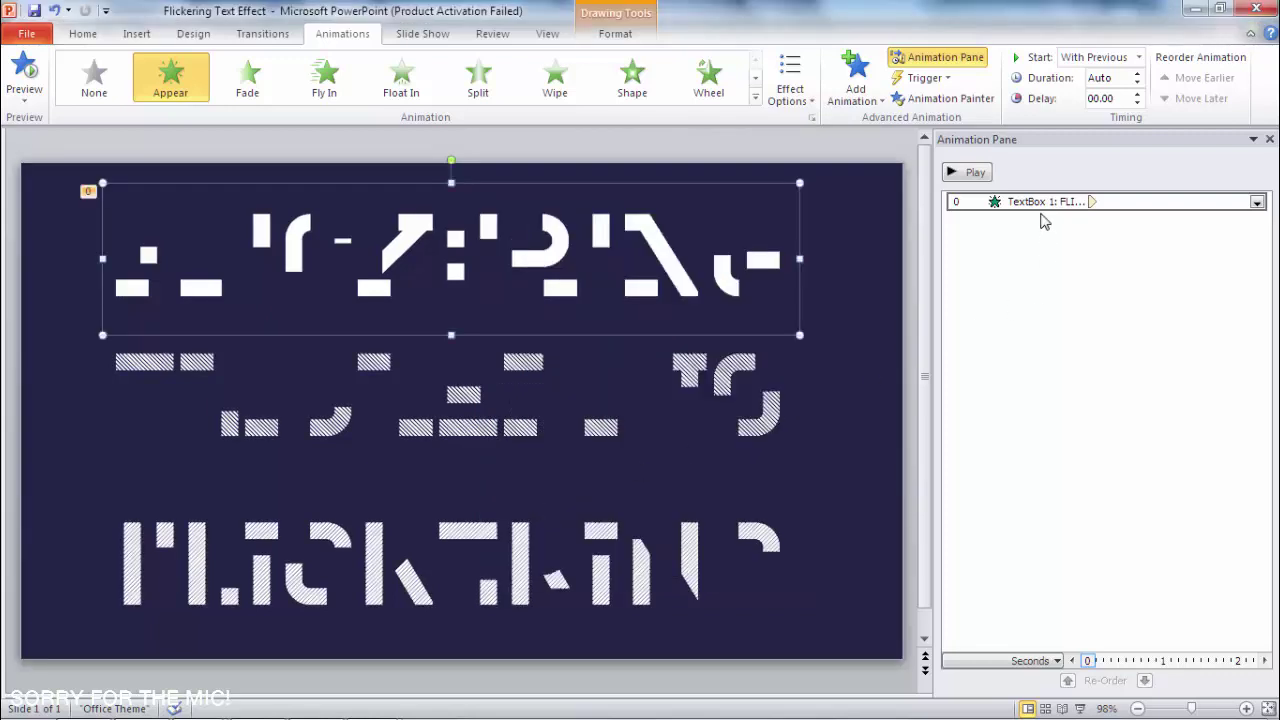
pyautogui.click(855, 88)
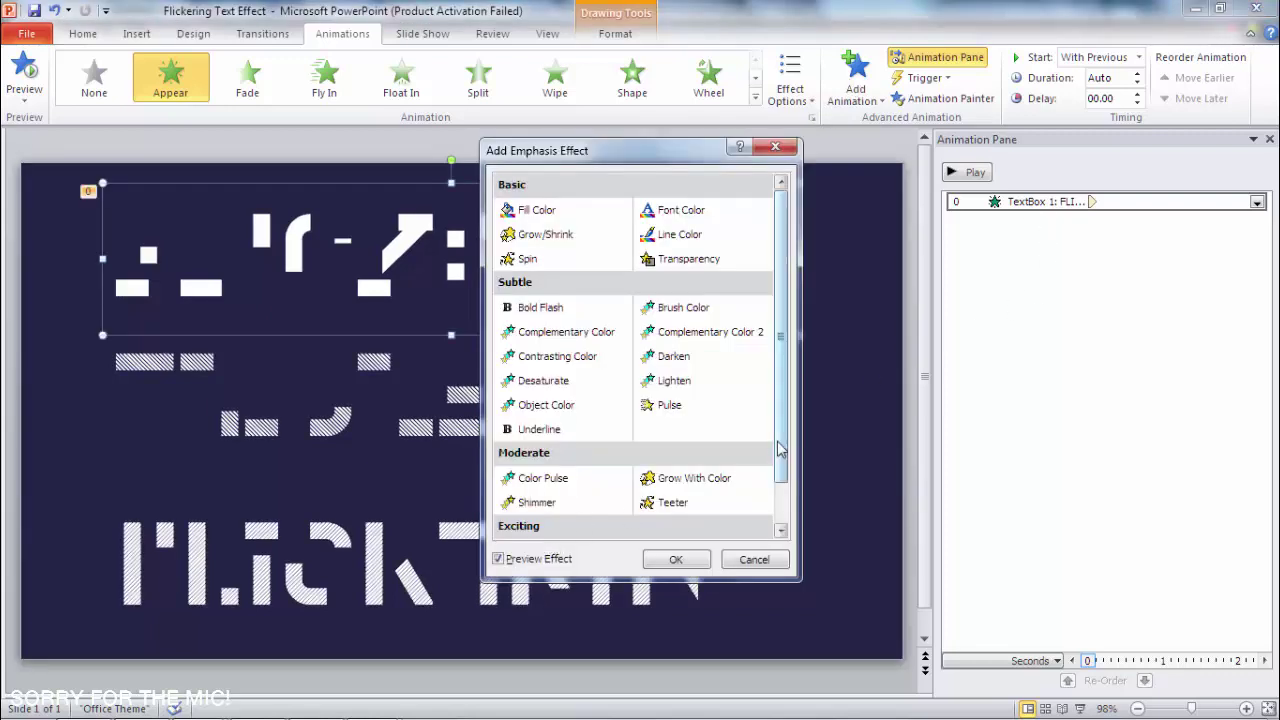
pyautogui.scroll(-2, 783, 450)
pyautogui.doubleClick(576, 503)
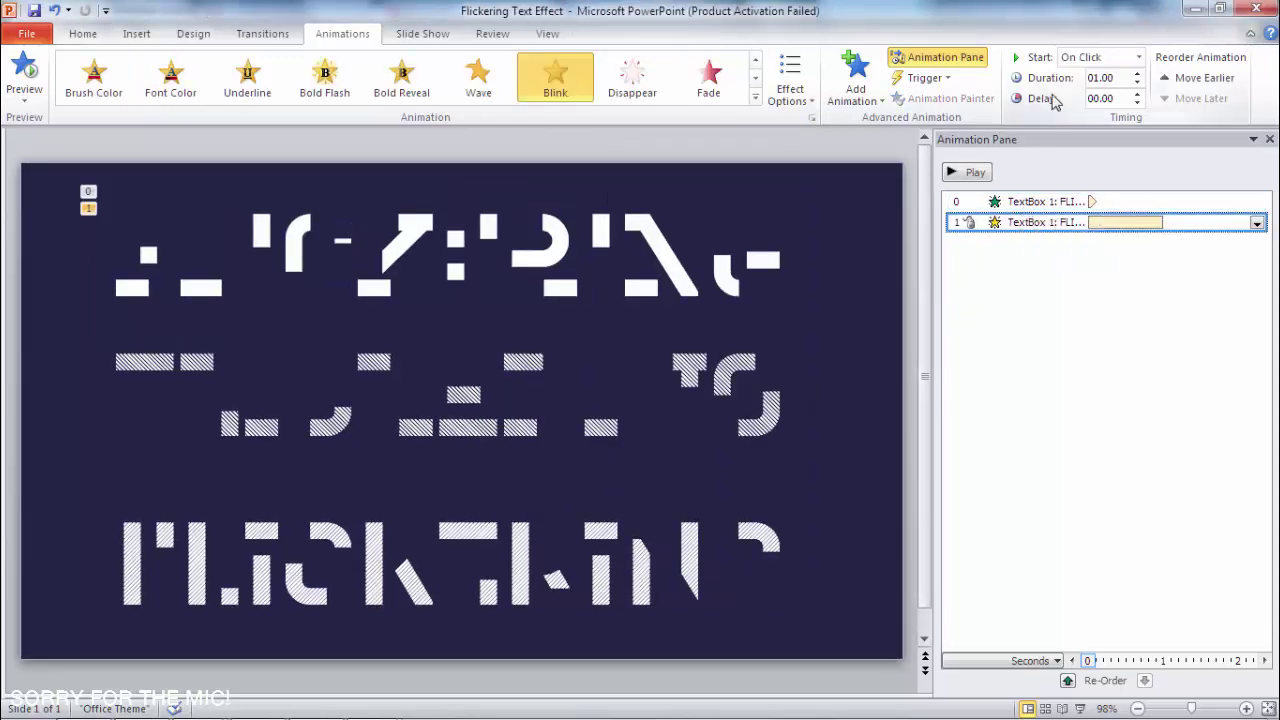
# - Set the Blink to start With Previous and drag its bar to a 0.3 s delay
pyautogui.click(1098, 57)
pyautogui.click(1094, 91)
pyautogui.click(1025, 662)
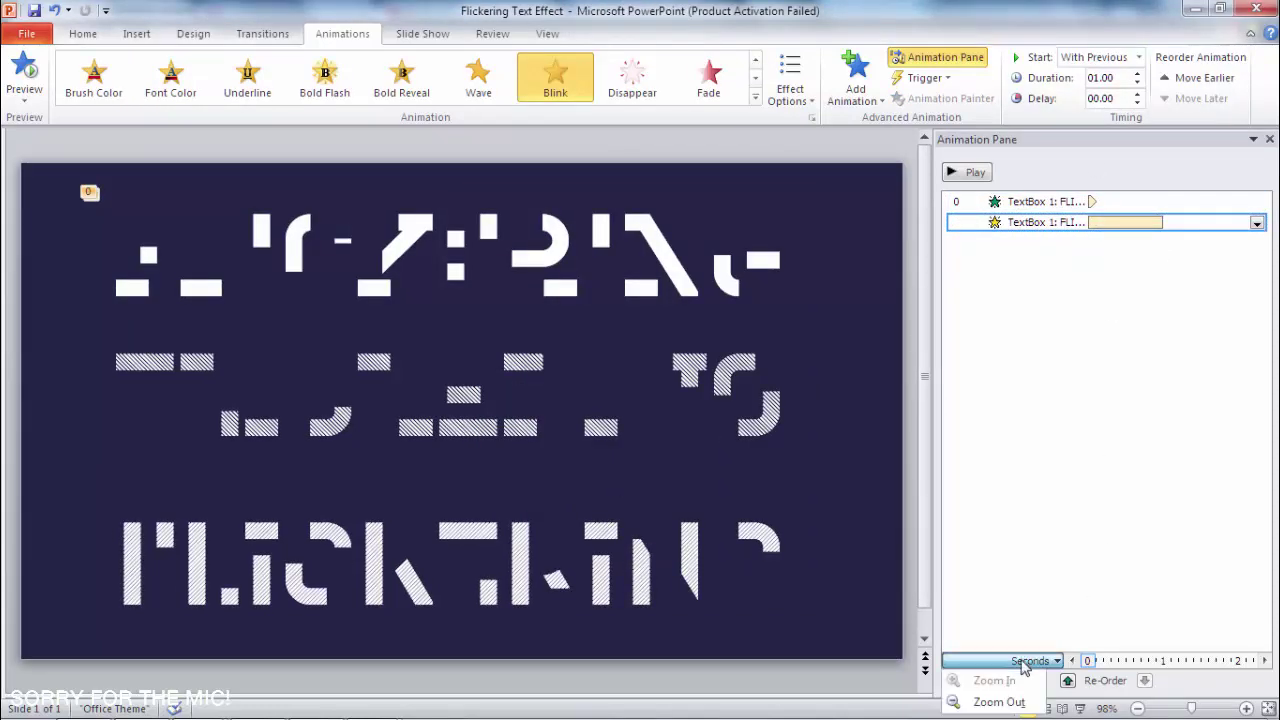
pyautogui.click(1060, 452)
pyautogui.click(1115, 222)
pyautogui.moveTo(1112, 222); pyautogui.dragTo(1134, 225)
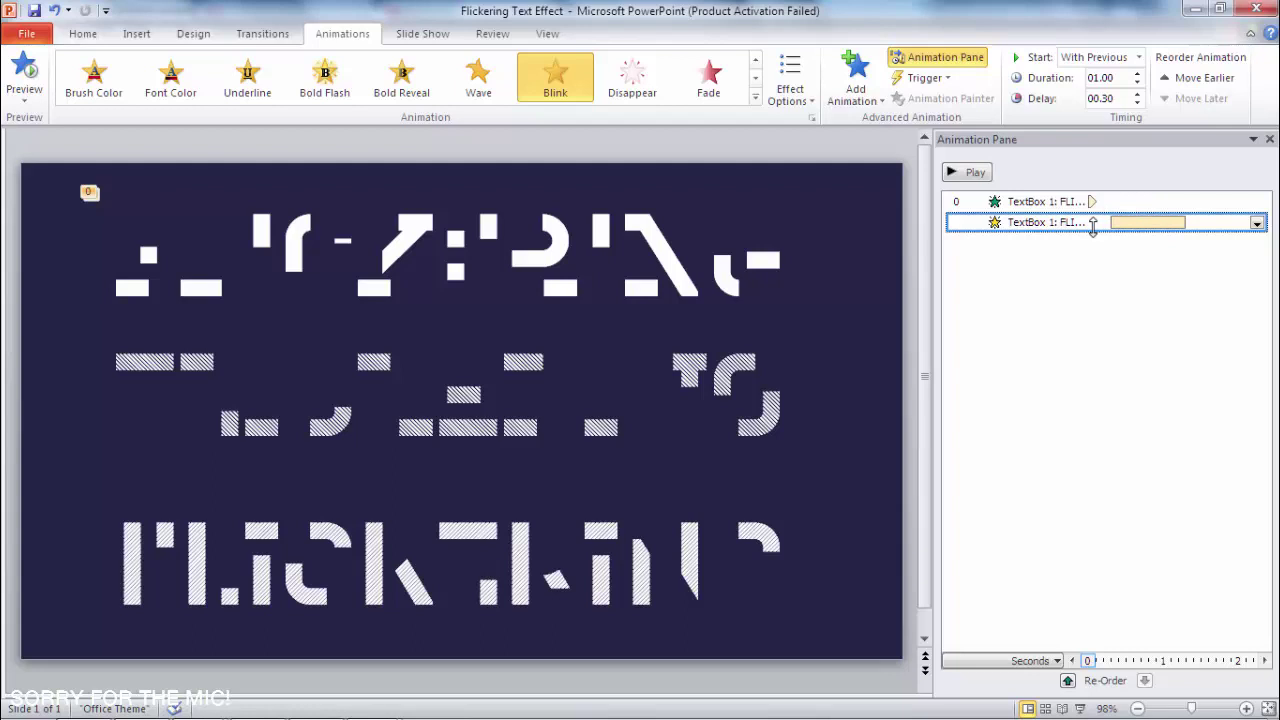
# - Give the Blink a 0.2 s duration repeating 2 times, then preview
pyautogui.doubleClick(1093, 224)
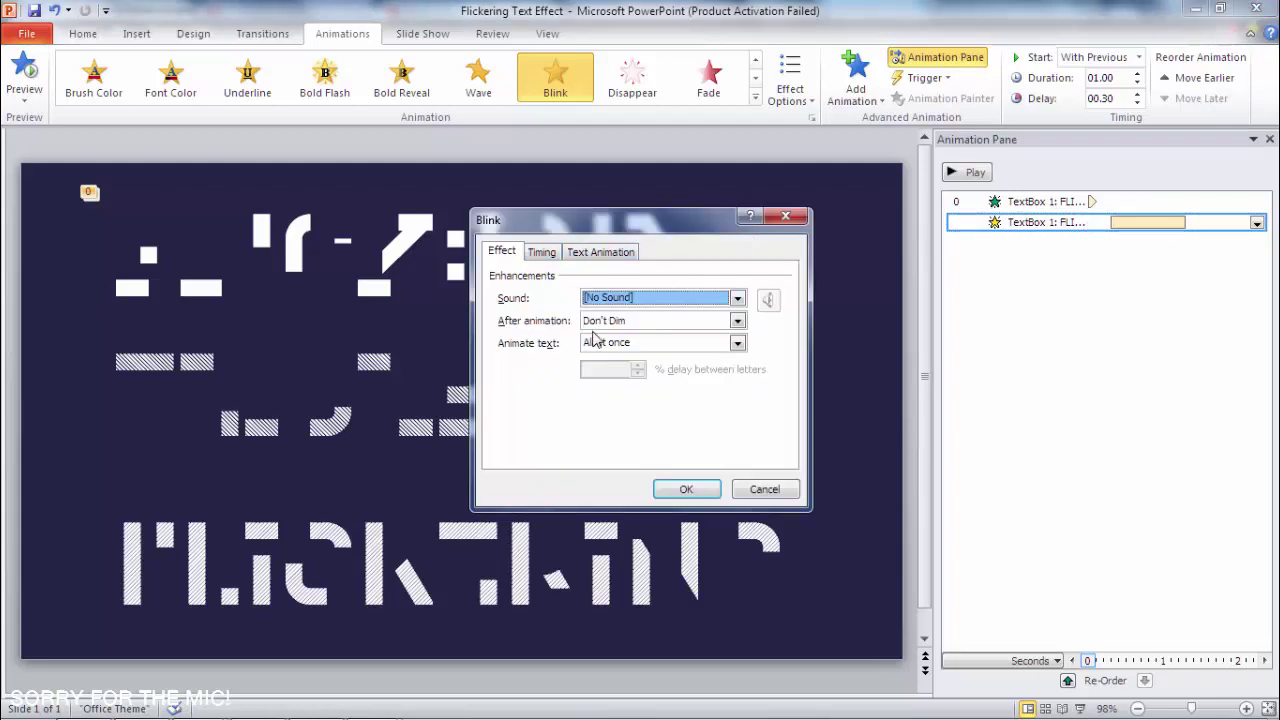
pyautogui.click(542, 253)
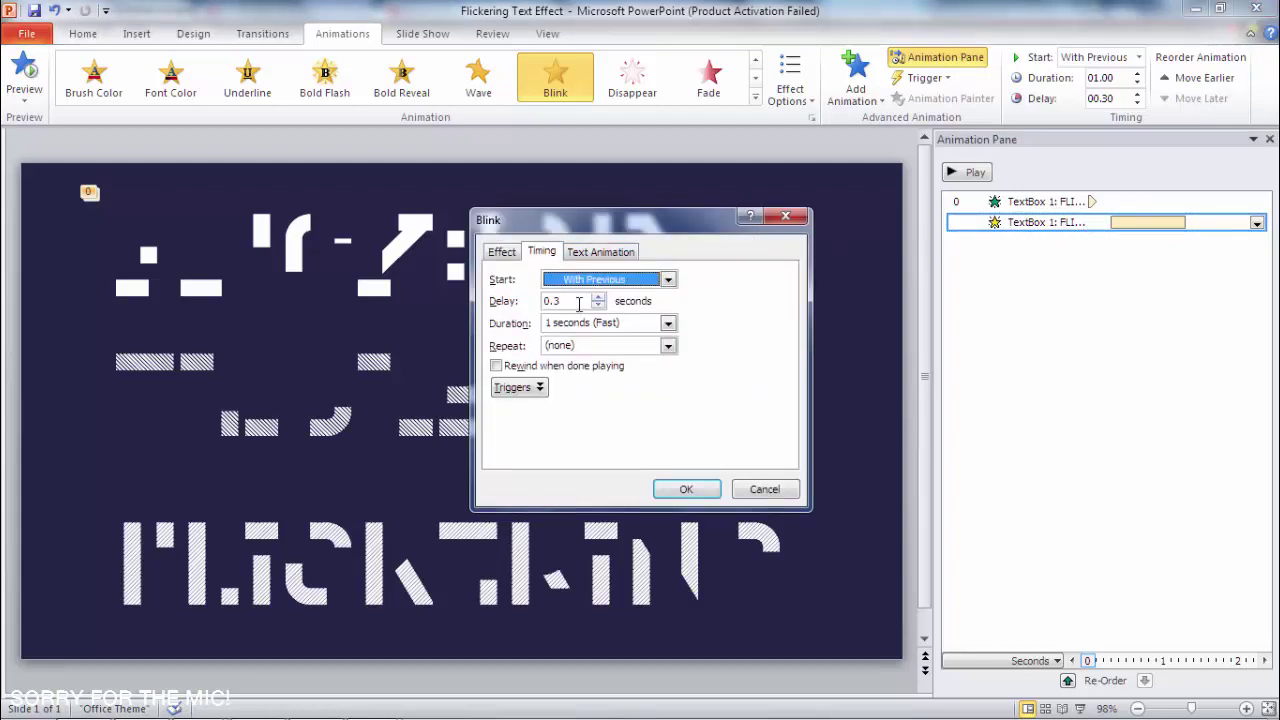
pyautogui.click(668, 324)
pyautogui.click(630, 393)
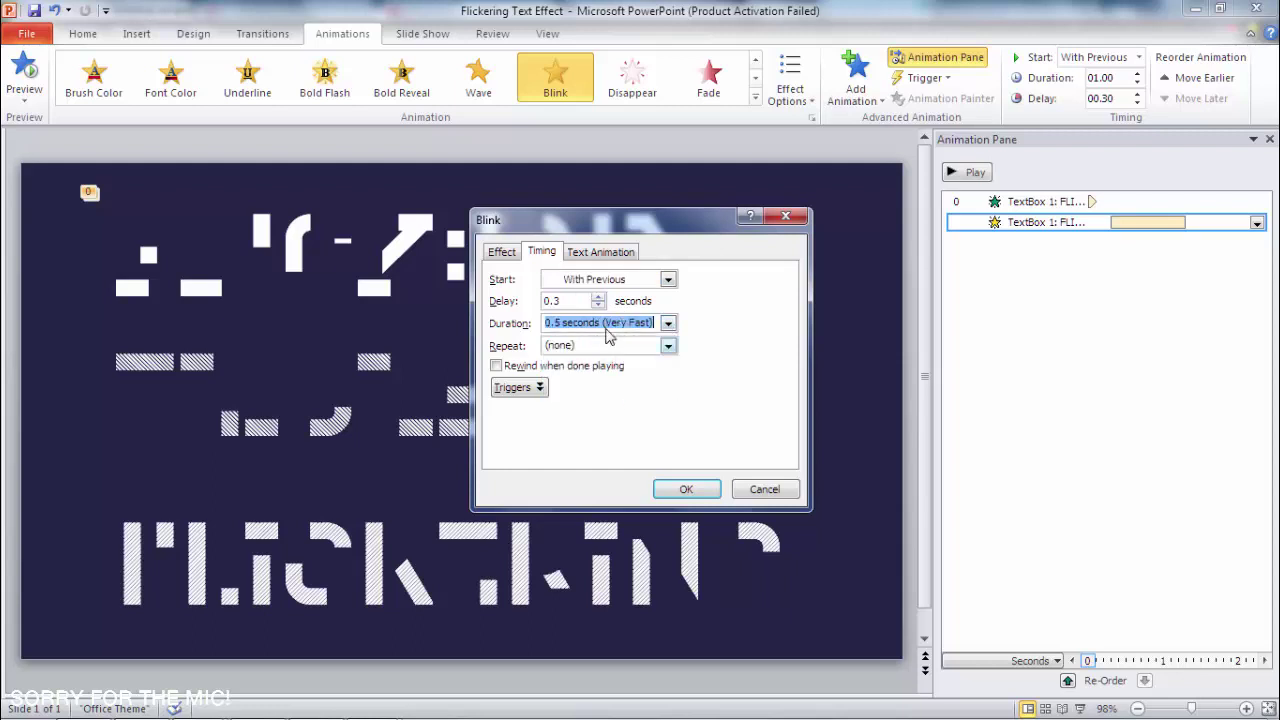
pyautogui.tripleClick(651, 323)
pyautogui.write('.')
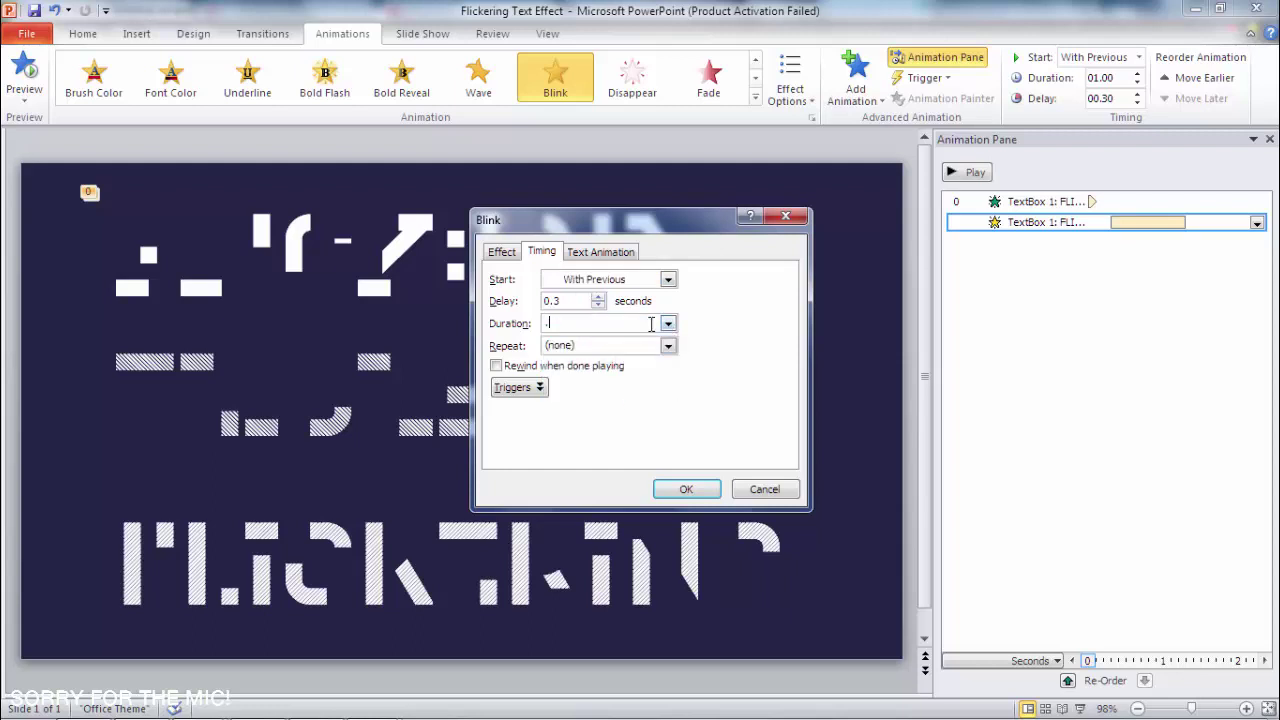
pyautogui.write('2')
pyautogui.click(665, 345)
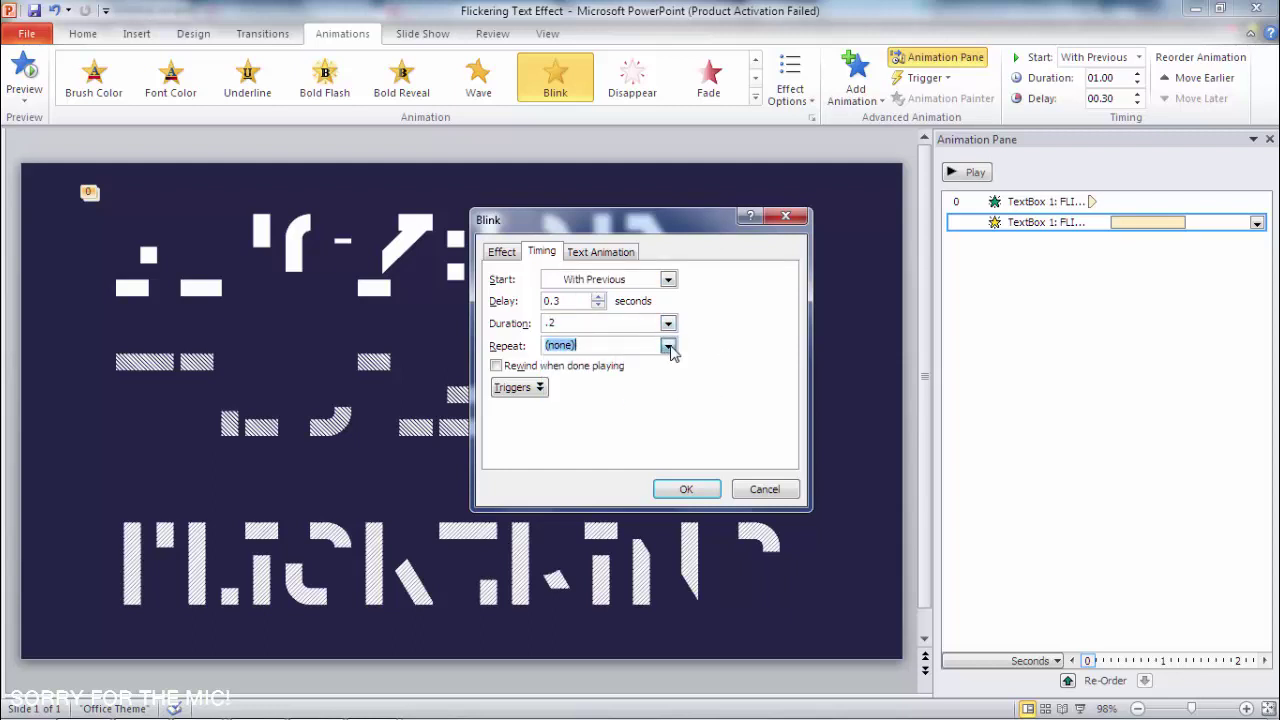
pyautogui.click(566, 384)
pyautogui.click(680, 489)
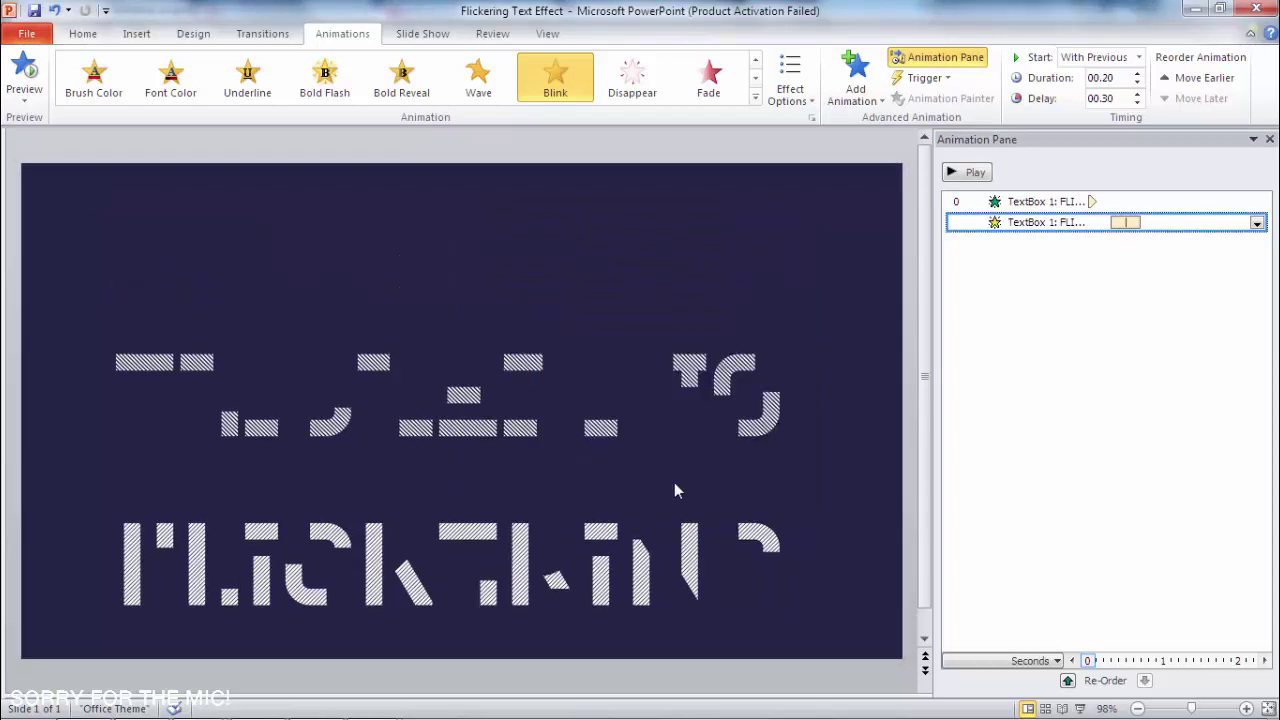
pyautogui.click(968, 173)
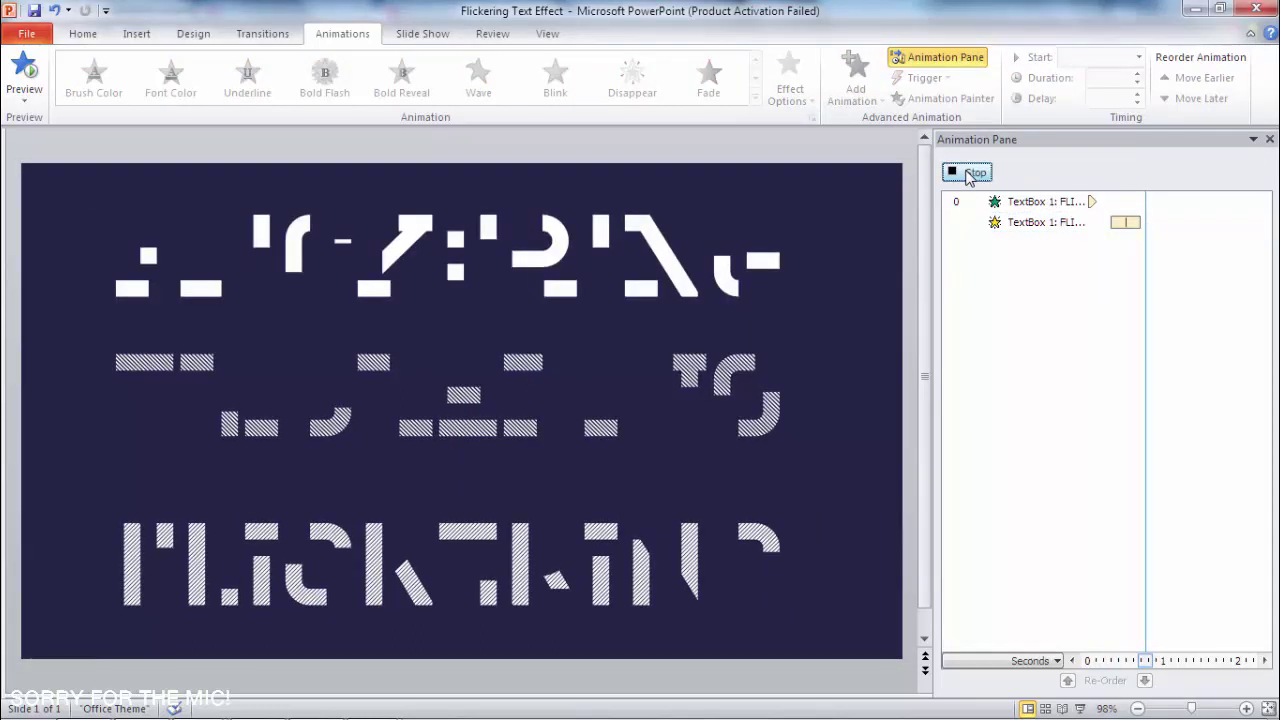
# - Shorten the Blink to 0.1 s, delay Appear 0.1 s and Blink 0.2 s, and preview
pyautogui.click(1132, 222)
pyautogui.moveTo(1139, 222); pyautogui.dragTo(1117, 225)
pyautogui.click(970, 172)
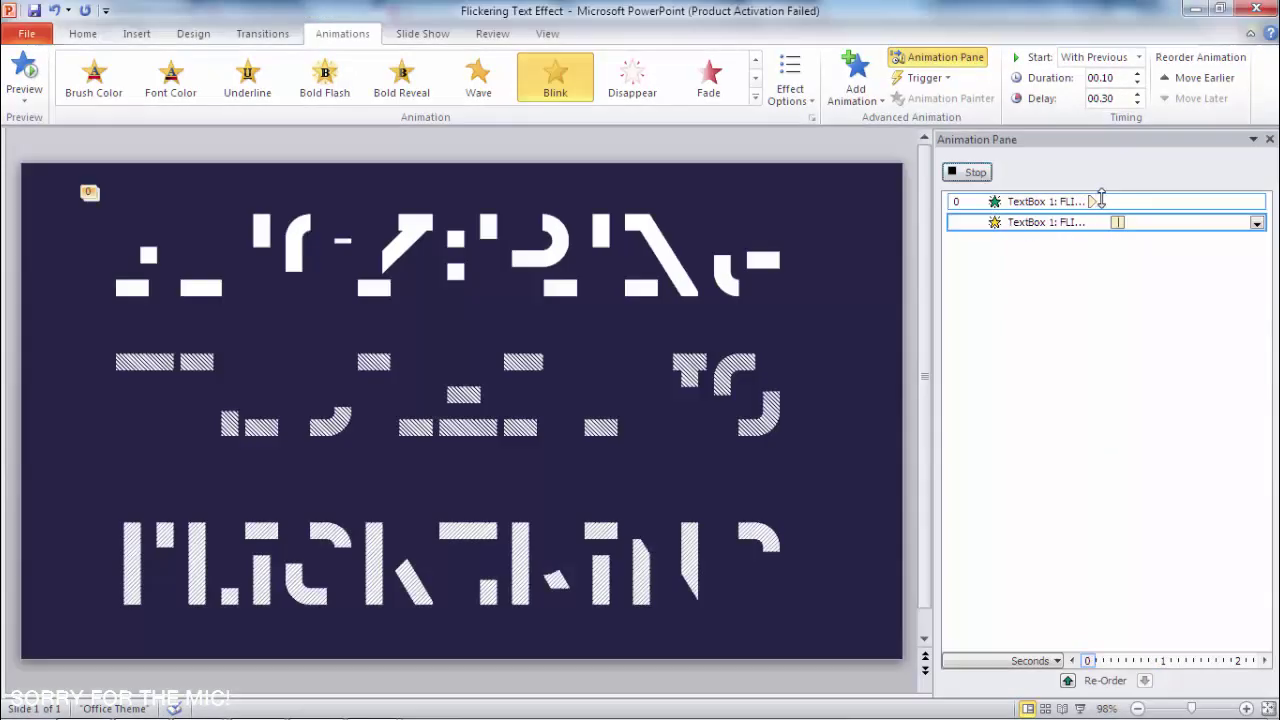
pyautogui.click(1100, 201)
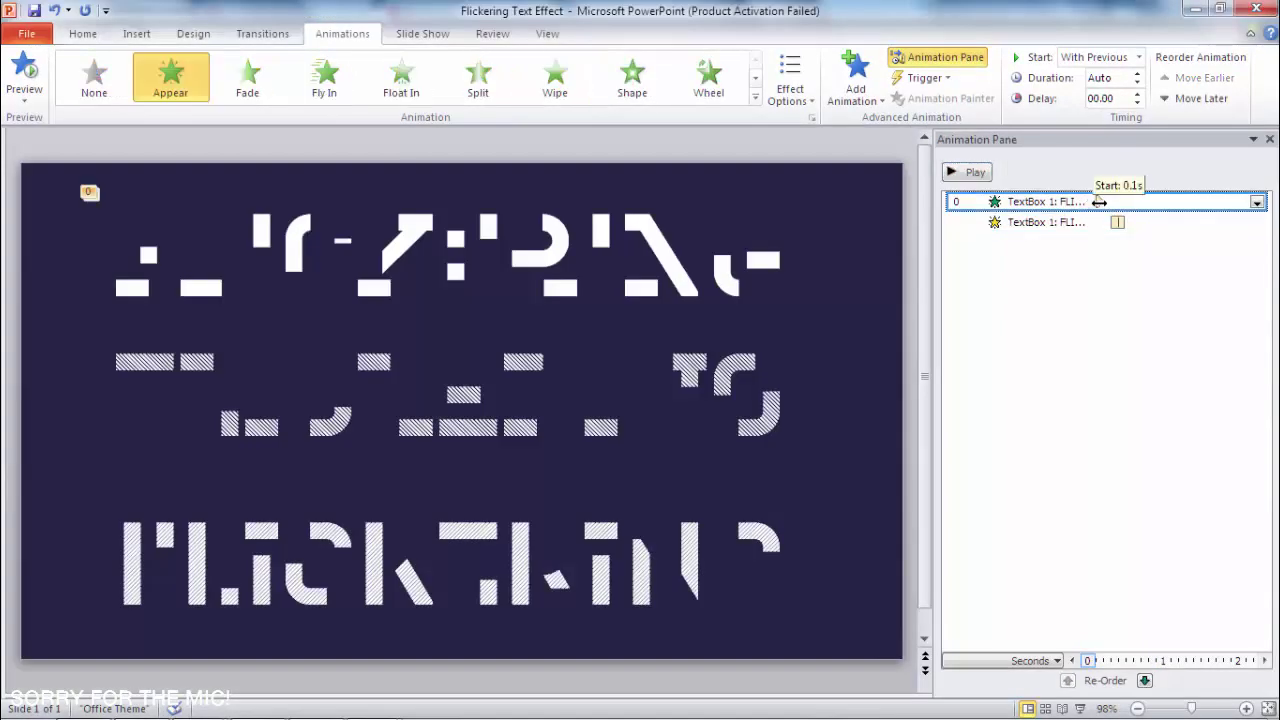
pyautogui.click(962, 173)
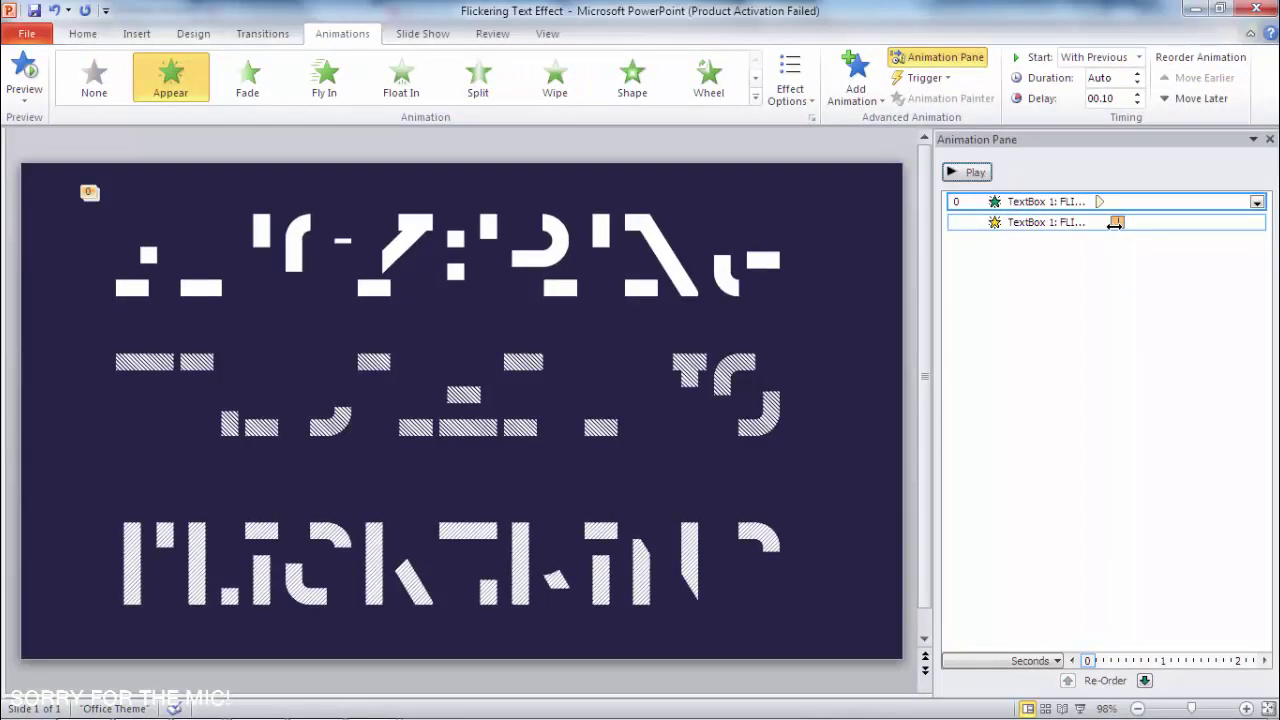
pyautogui.click(1115, 222)
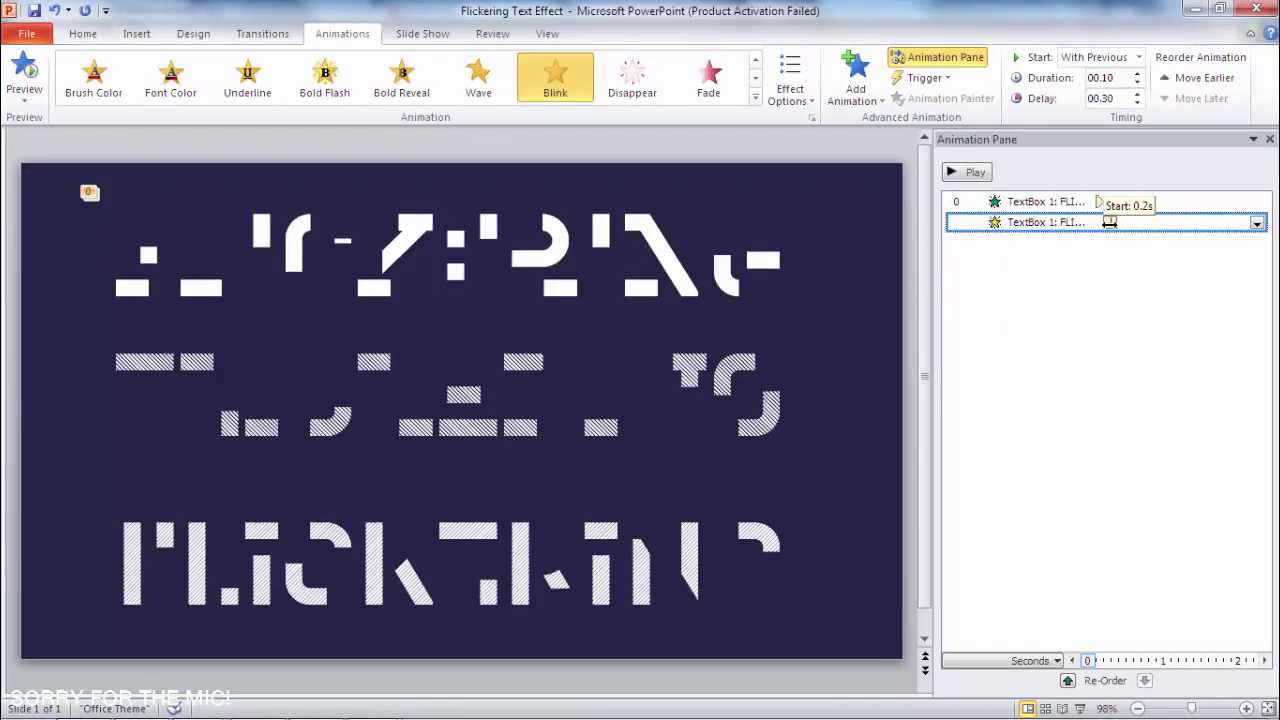
pyautogui.click(975, 173)
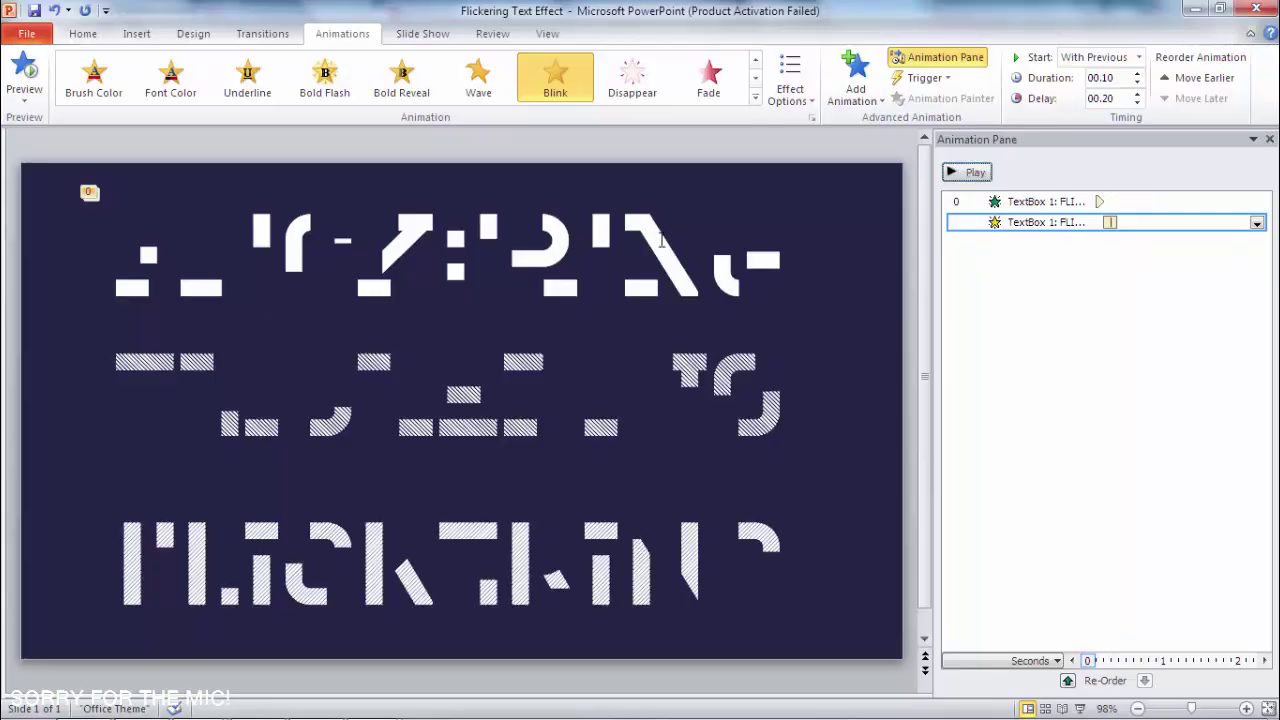
pyautogui.click(722, 210)
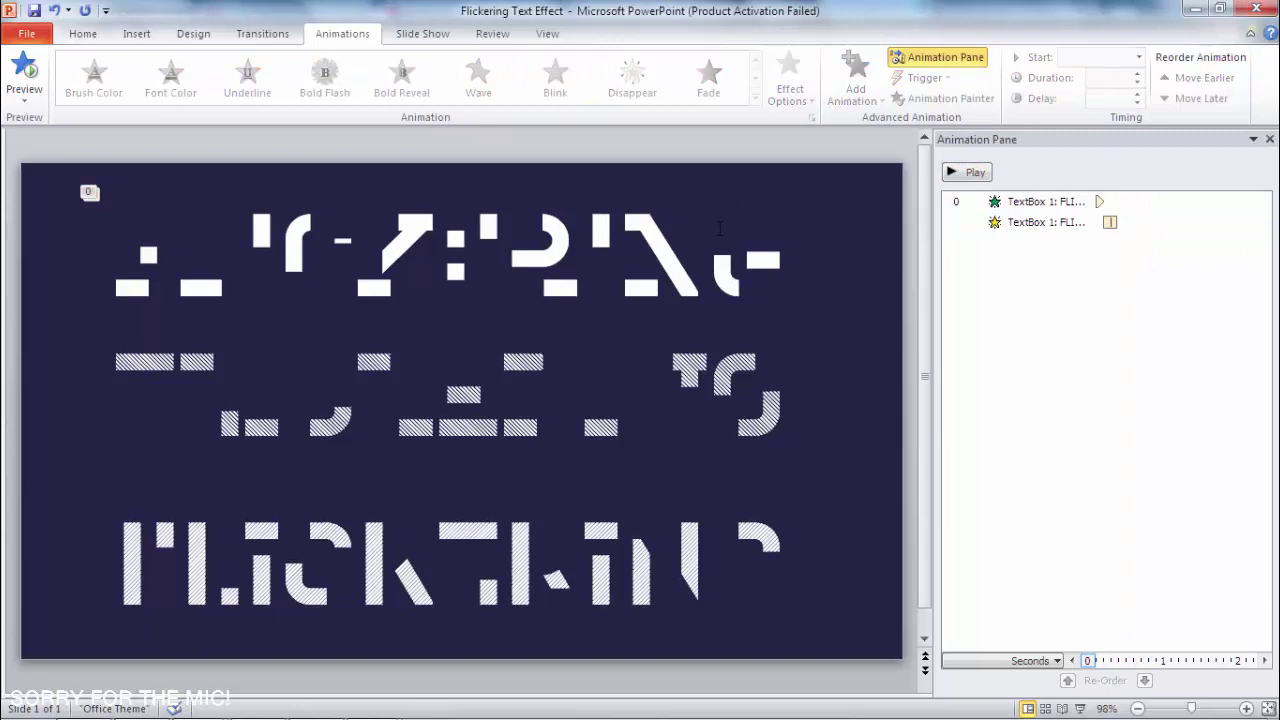
# - Animation Painter the top box's Appear and Blink onto the middle and bottom boxes, then check their rows
pyautogui.click(725, 180)
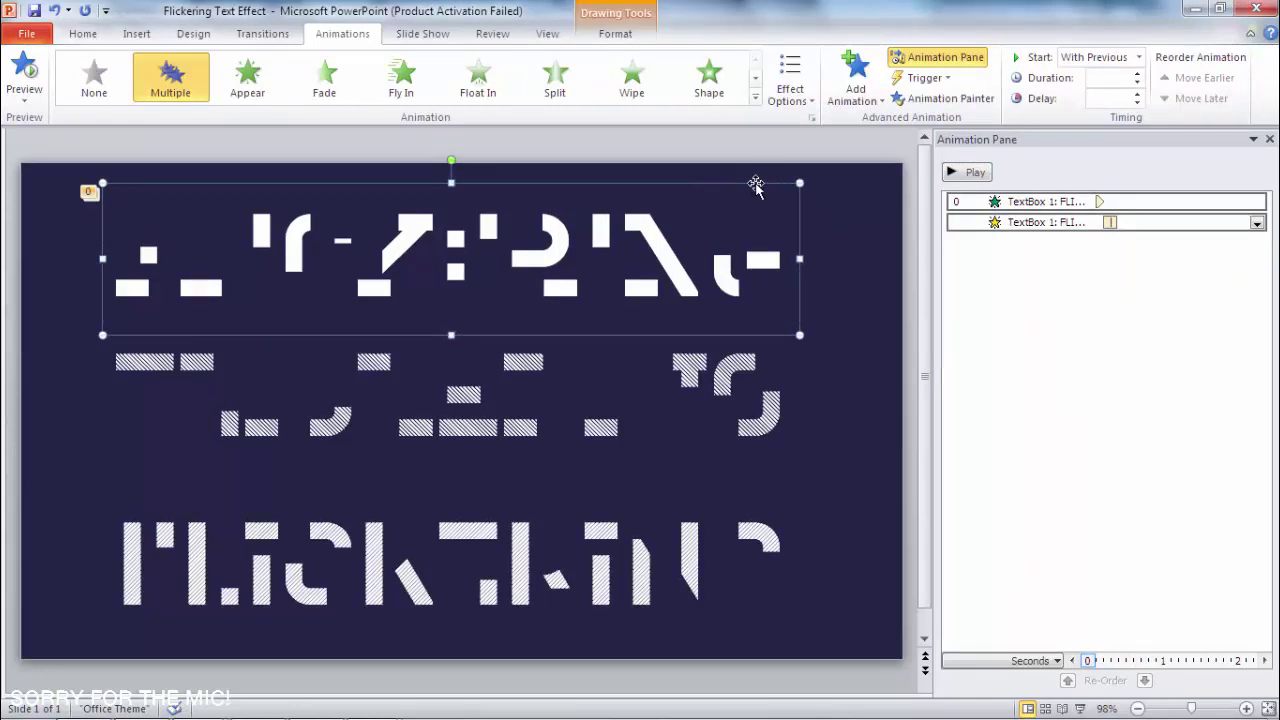
pyautogui.click(945, 98)
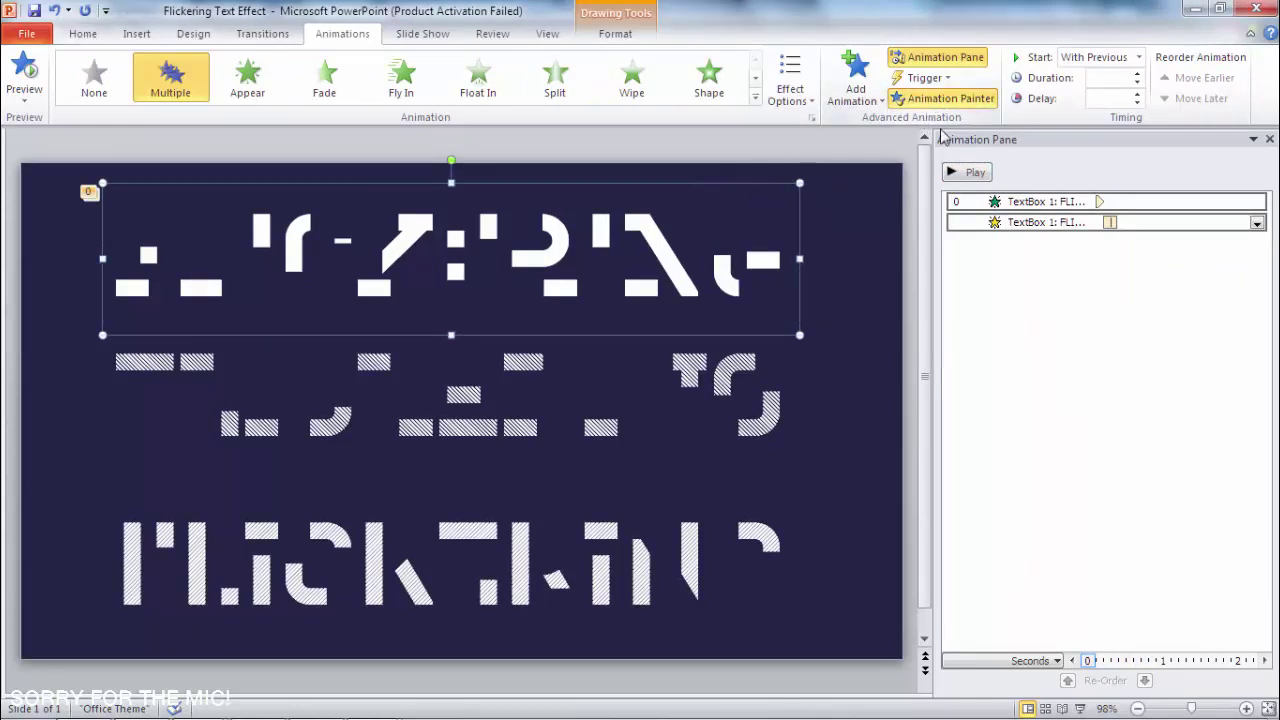
pyautogui.click(745, 378)
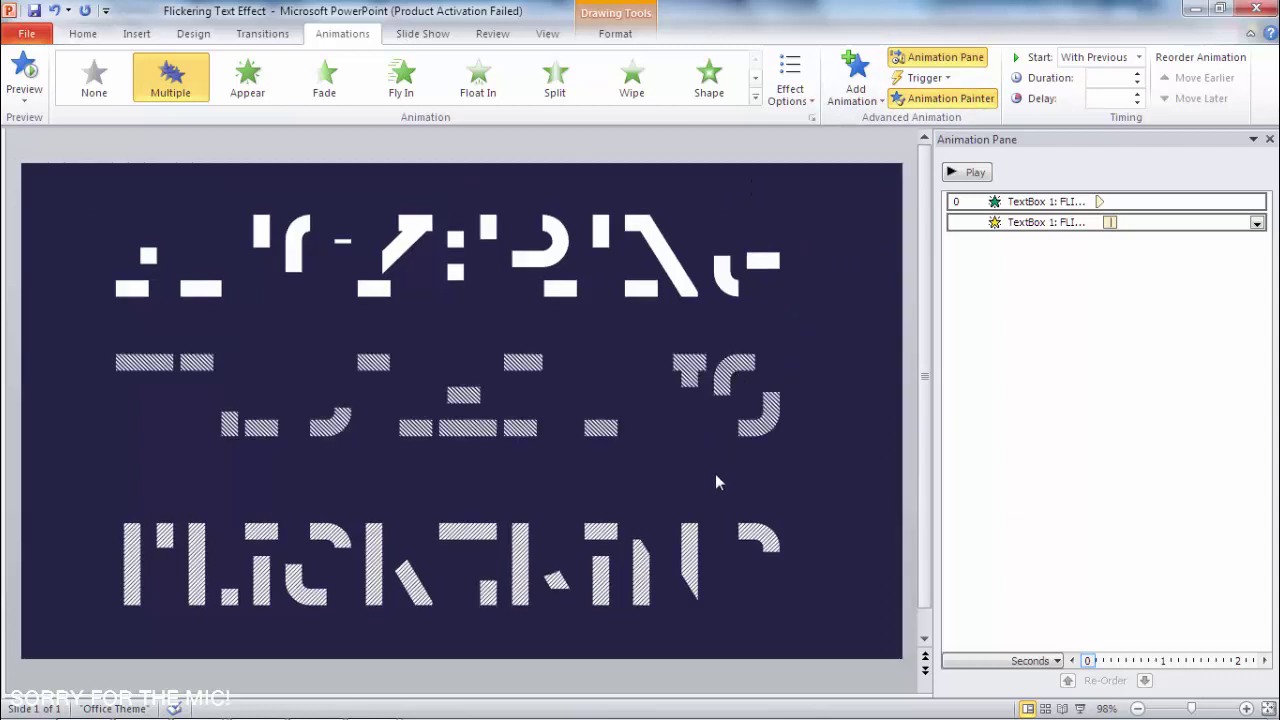
pyautogui.click(686, 568)
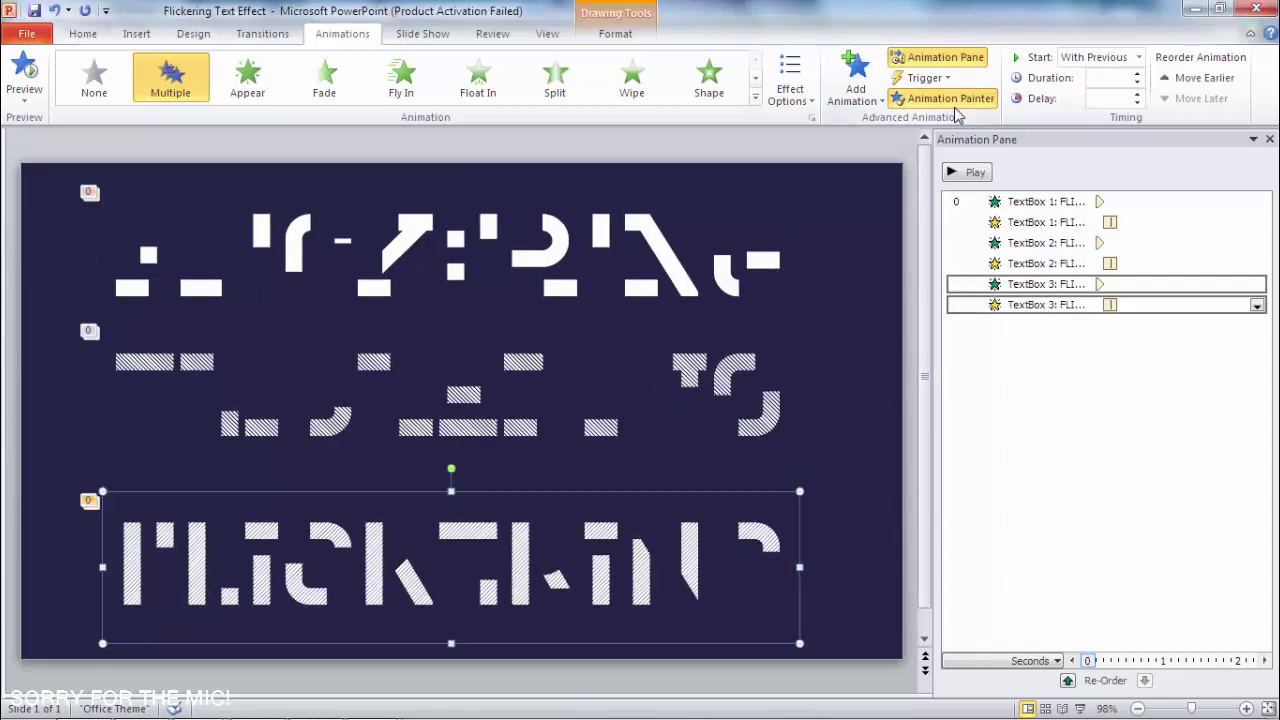
pyautogui.click(1102, 244)
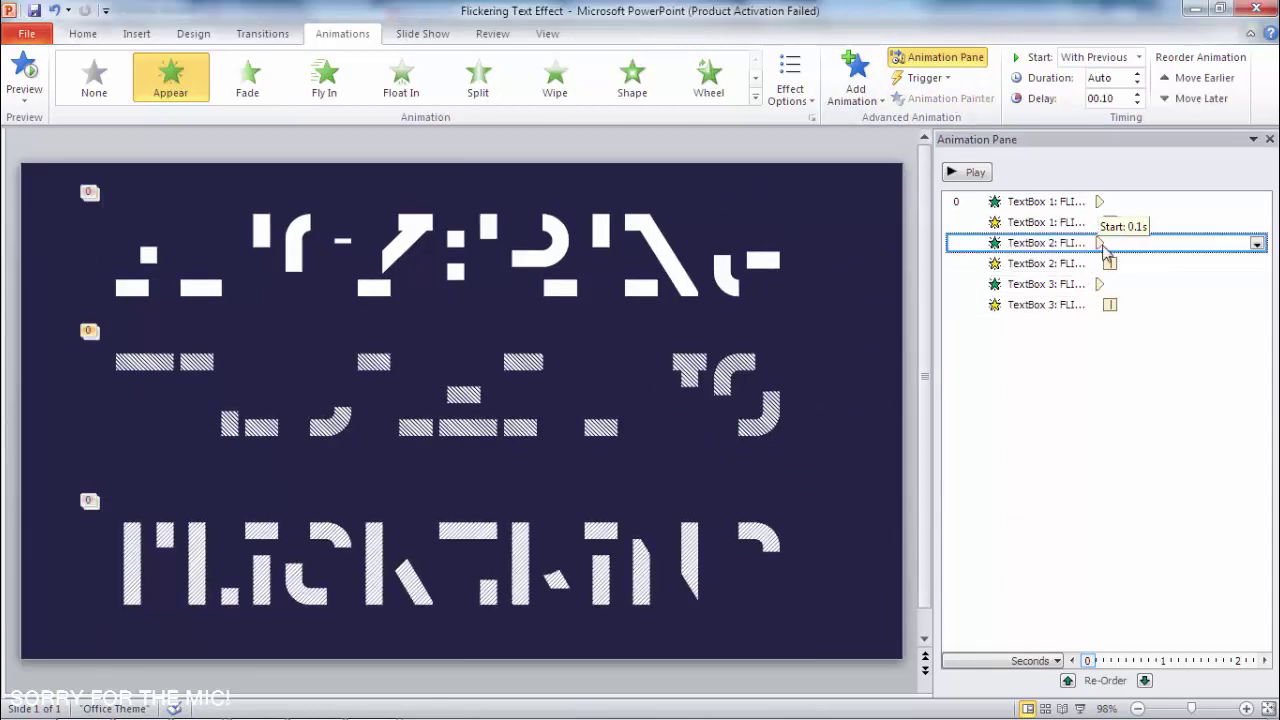
pyautogui.click(1104, 261)
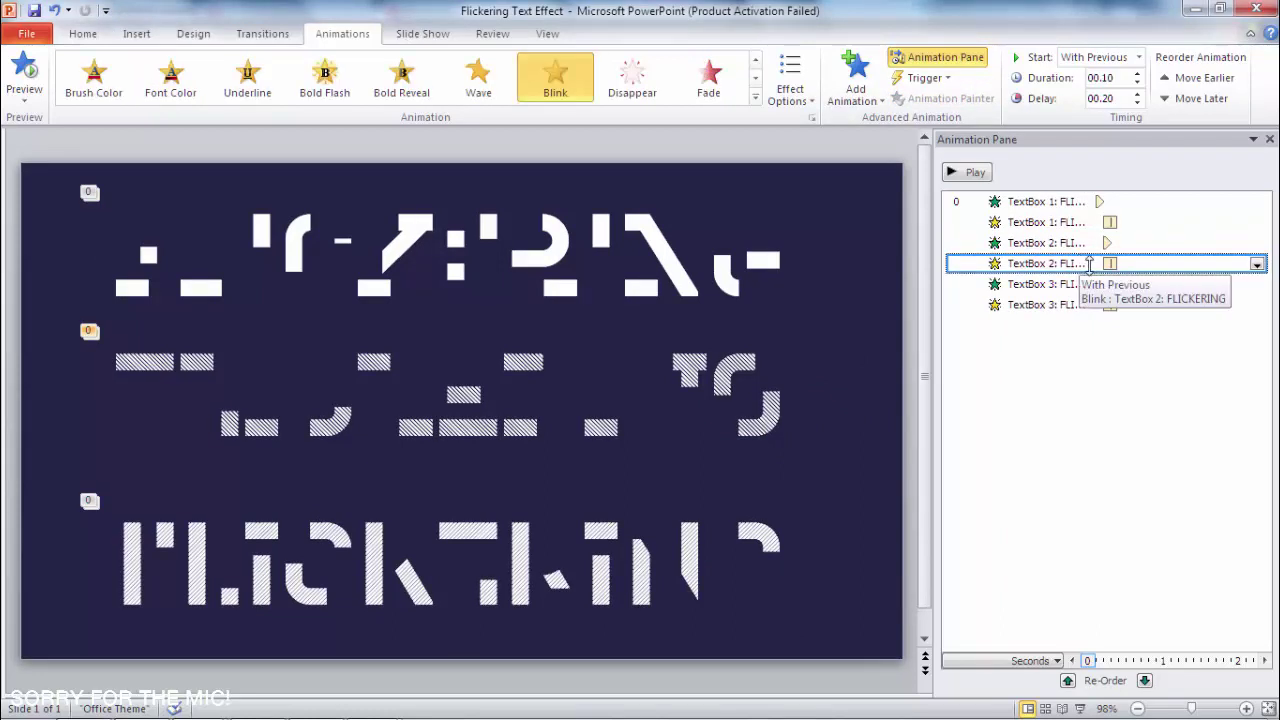